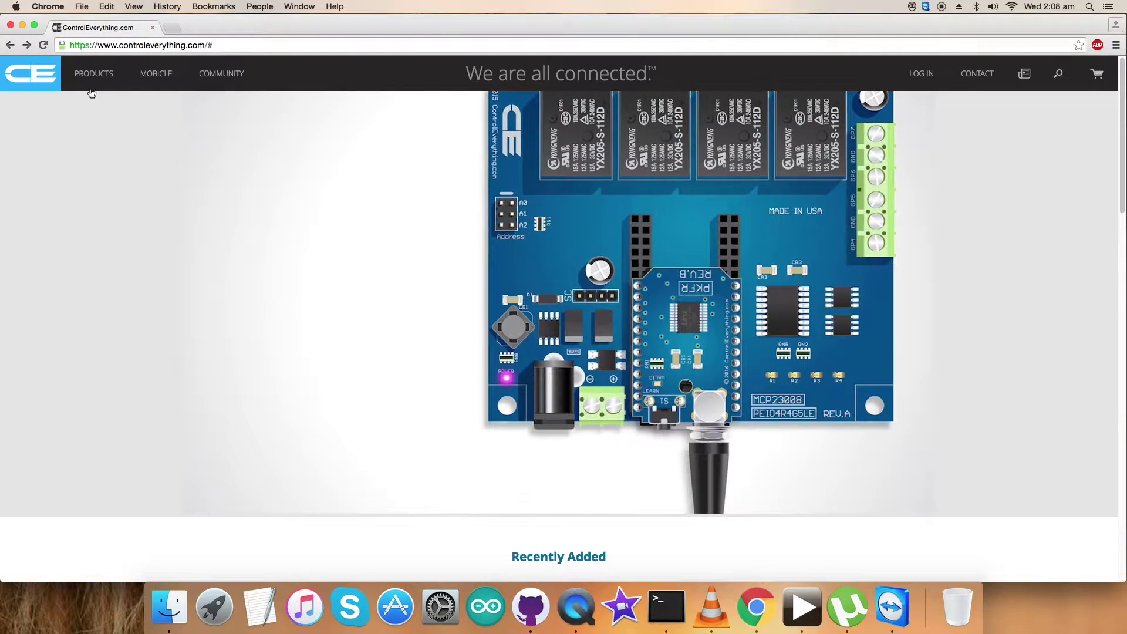
Search the ControlEverything.com site for BMA250.
left_click(475, 44)
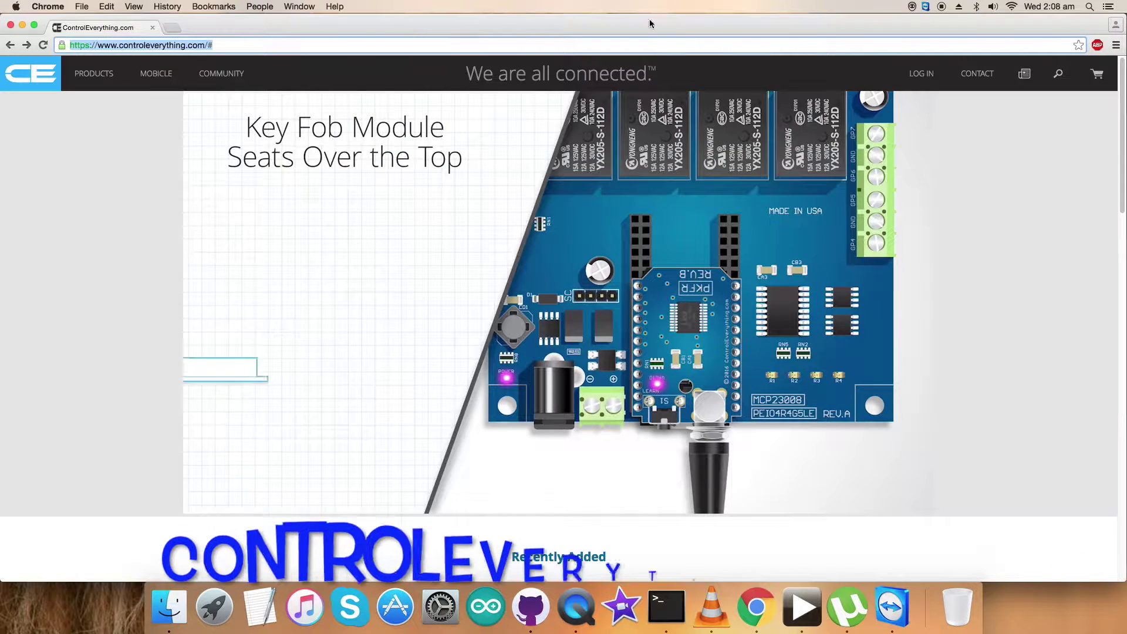
left_click(1057, 72)
type("BMA250")
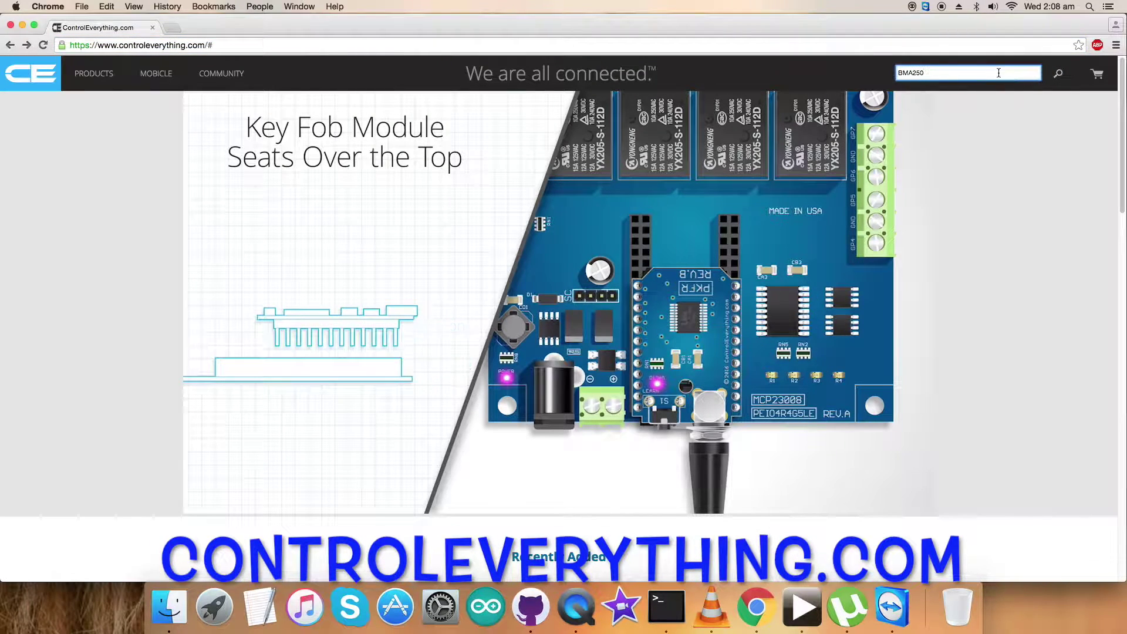
key("Return")
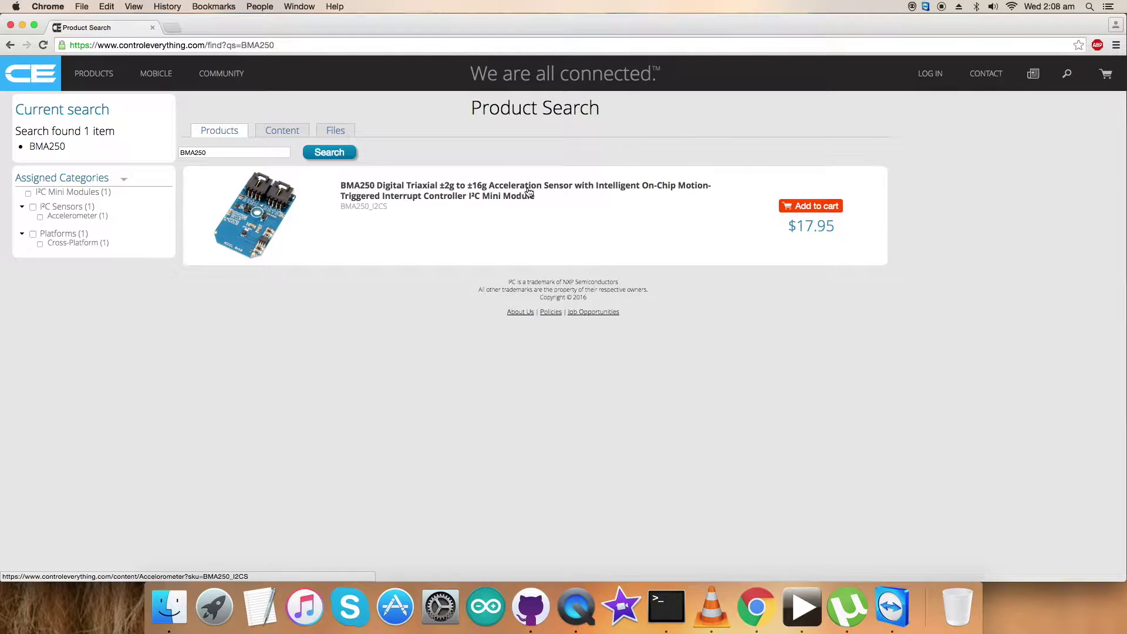
Open the BMA250 product result, highlight its specification lines, and show its resources.
left_click(383, 202)
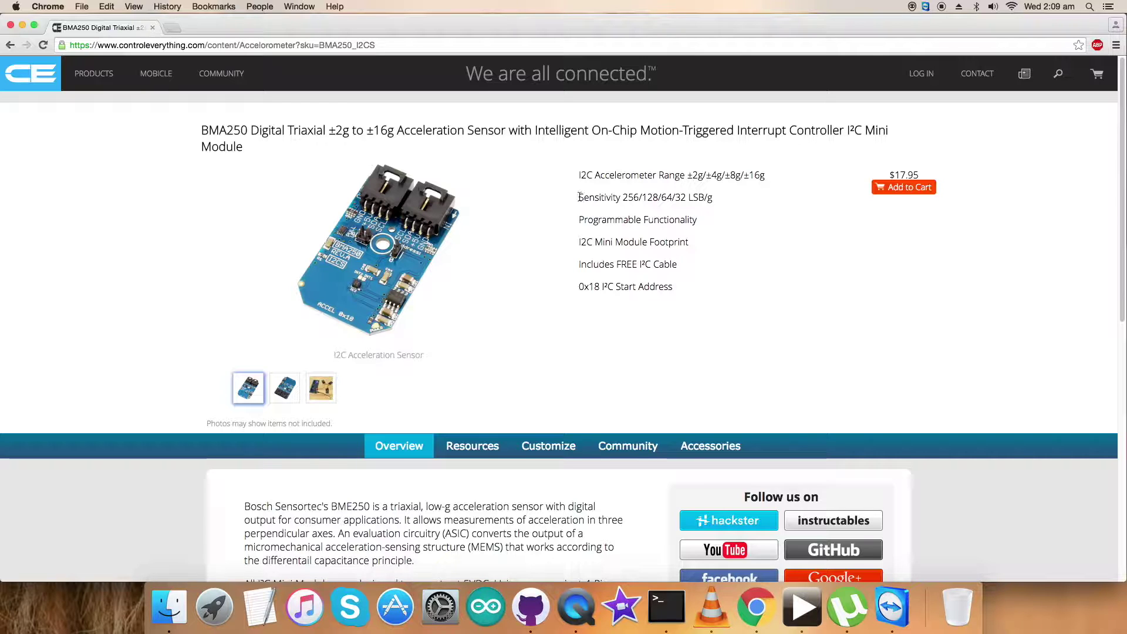
left_click_drag(579, 174, 730, 284)
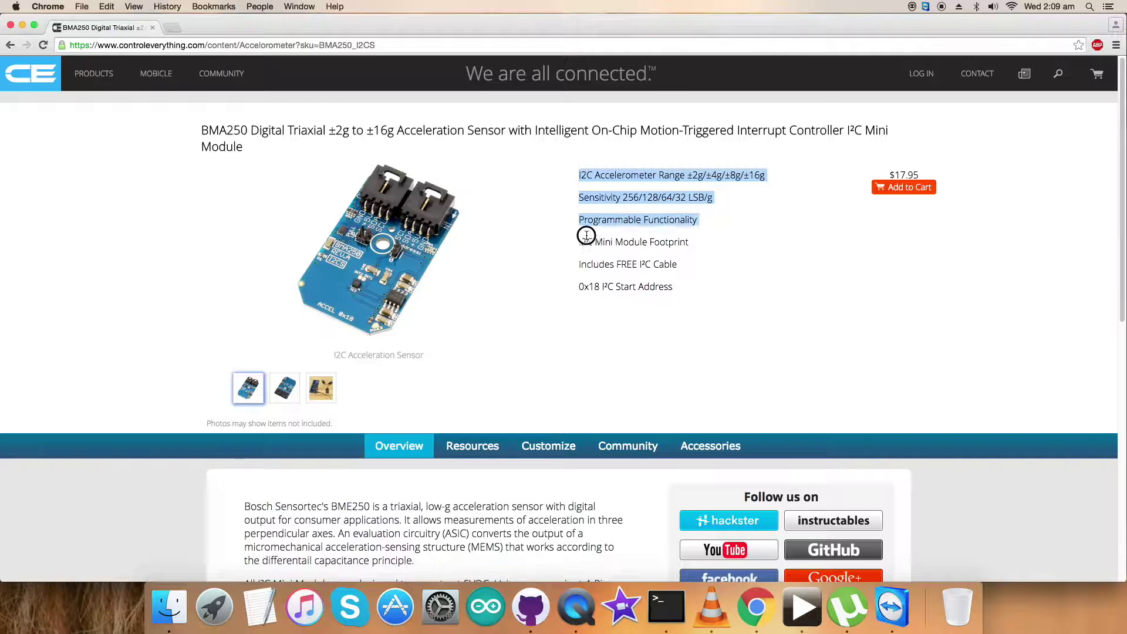
left_click(755, 287)
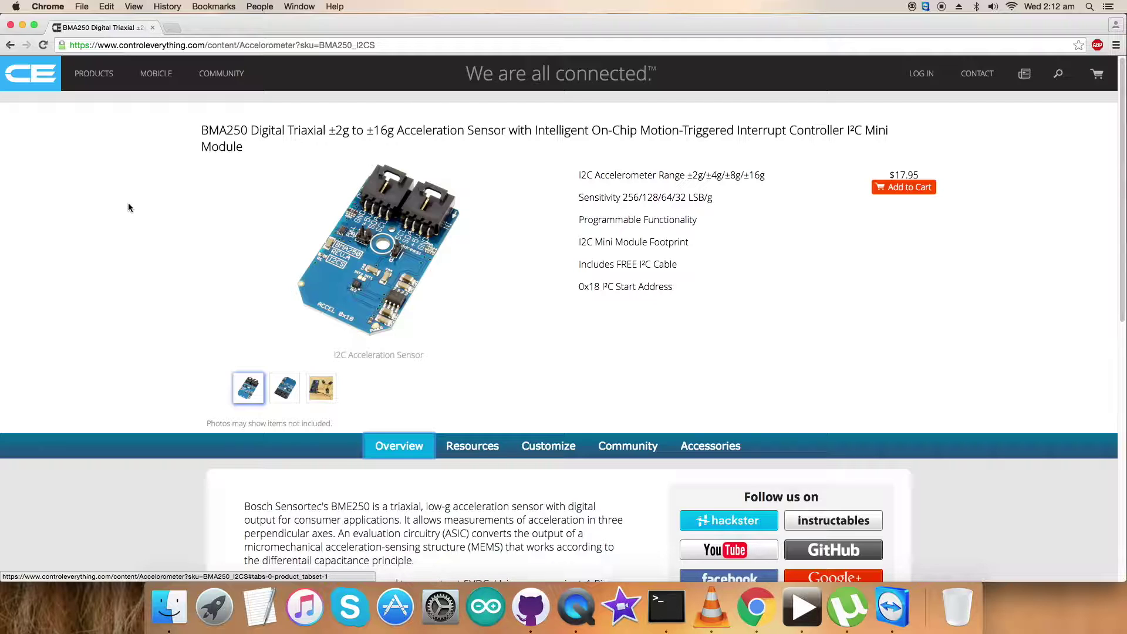
left_click(480, 445)
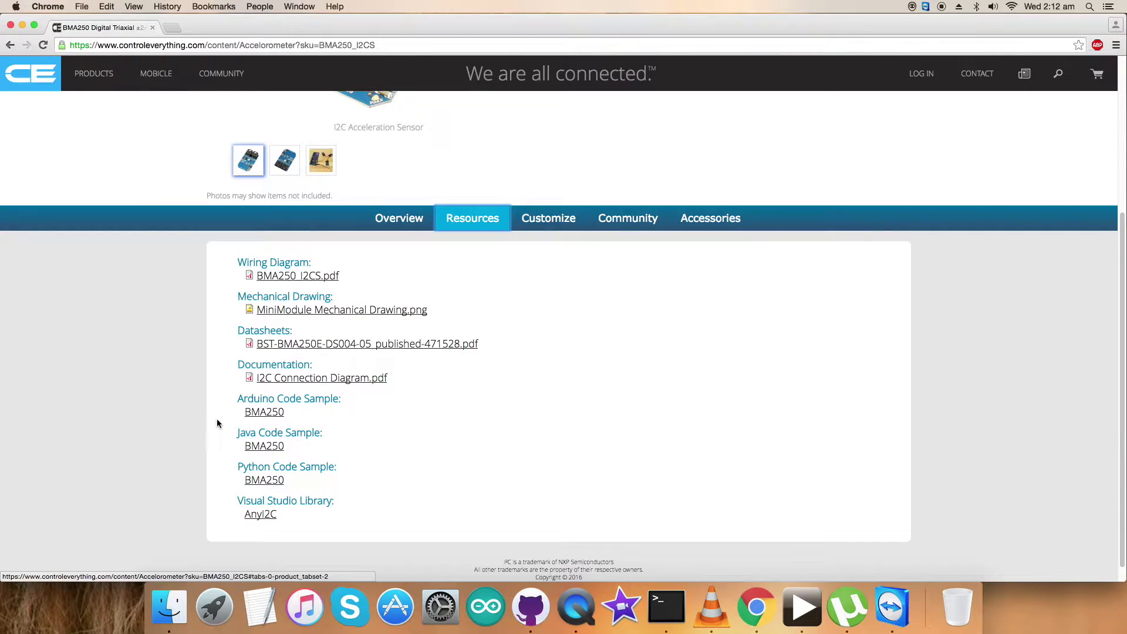
Open the Arduino BMA250 code sample link and close the repository preview.
left_click(257, 412)
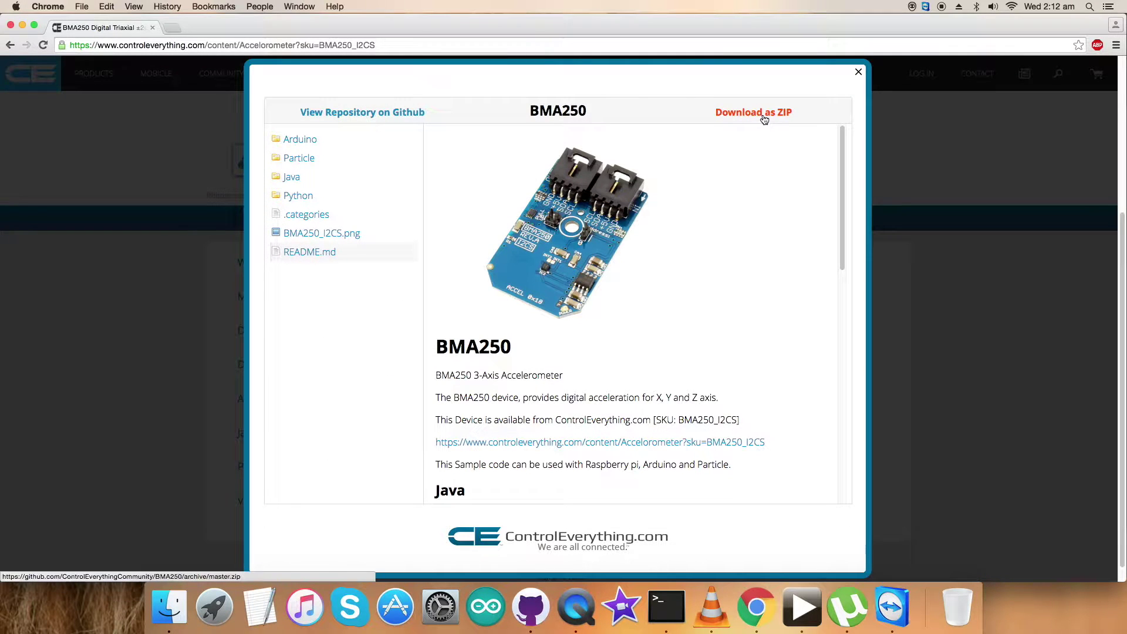
left_click(856, 74)
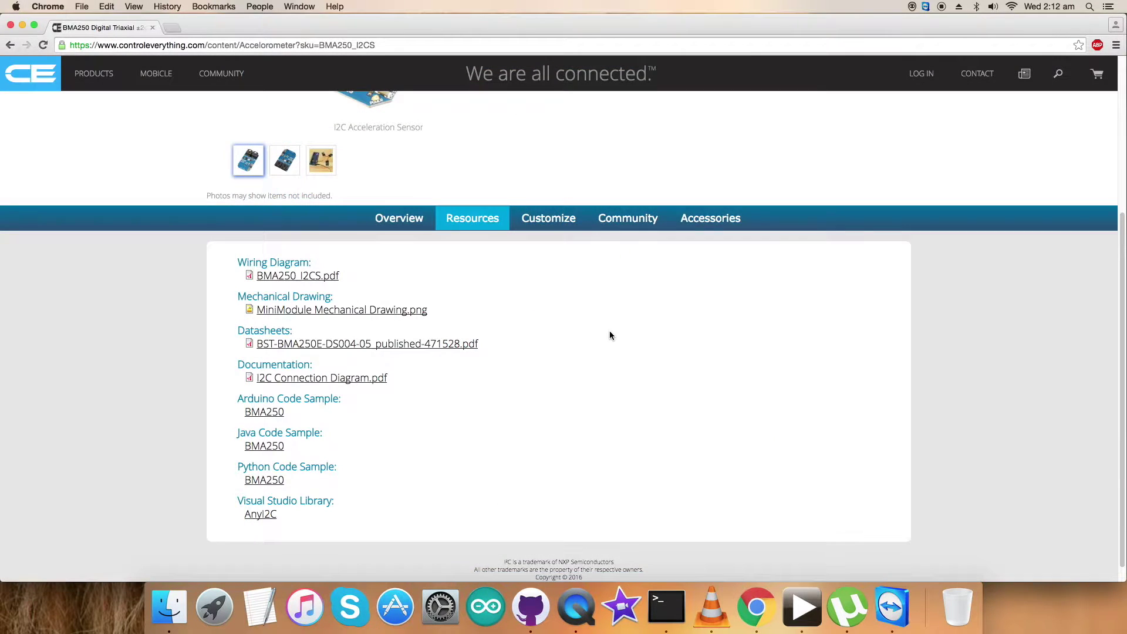
scroll(609, 335, "up", 3)
scroll(609, 334, "up", 1)
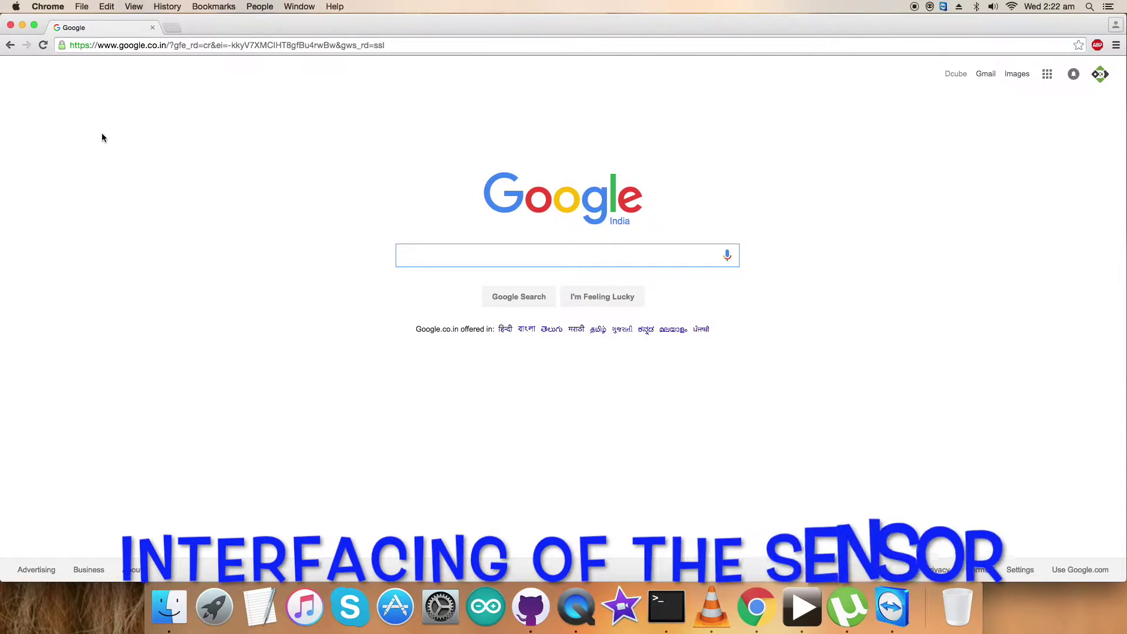
Go to github.com and open ControlEverythingCommunity's BMA250 repository.
left_click(213, 48)
type("github.com")
key("Return")
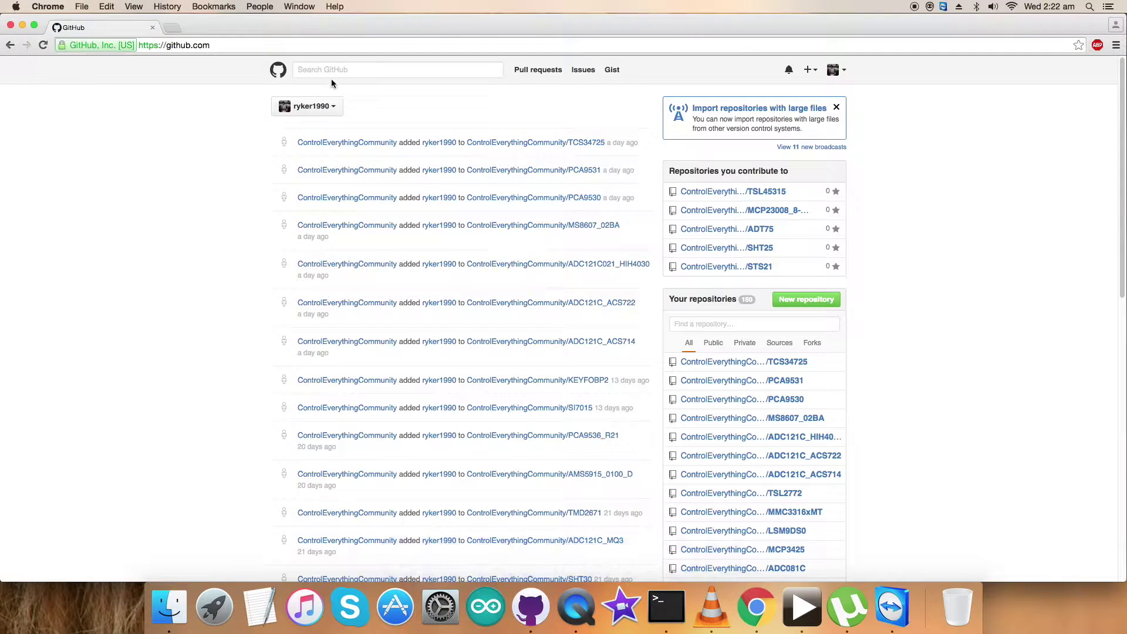
left_click(331, 76)
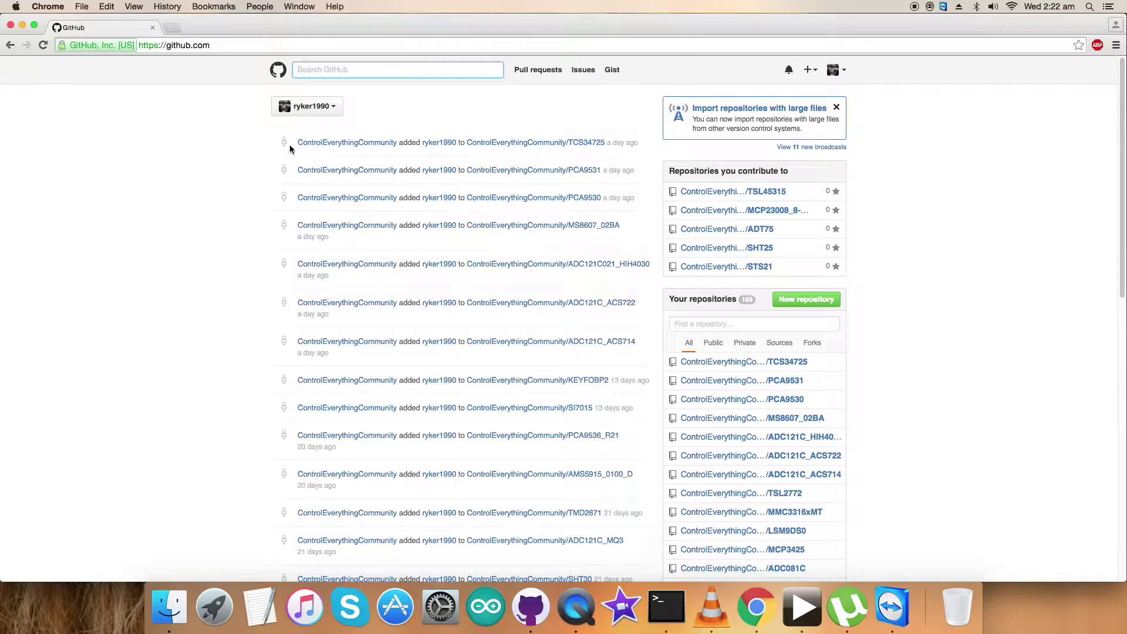
left_click_drag(291, 143, 396, 143)
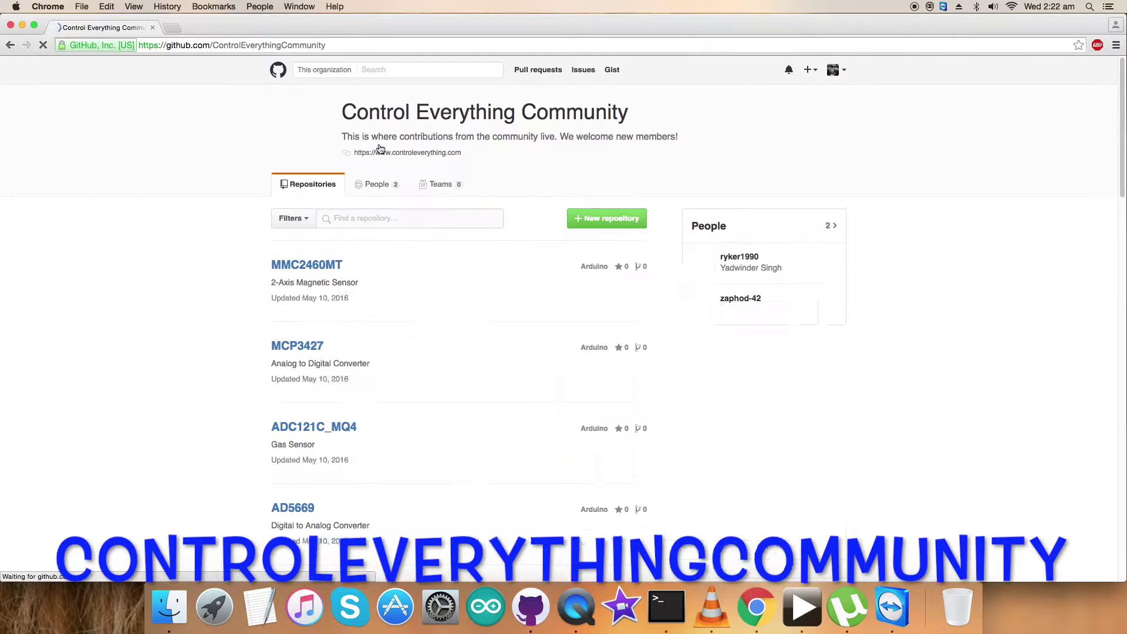
left_click(371, 223)
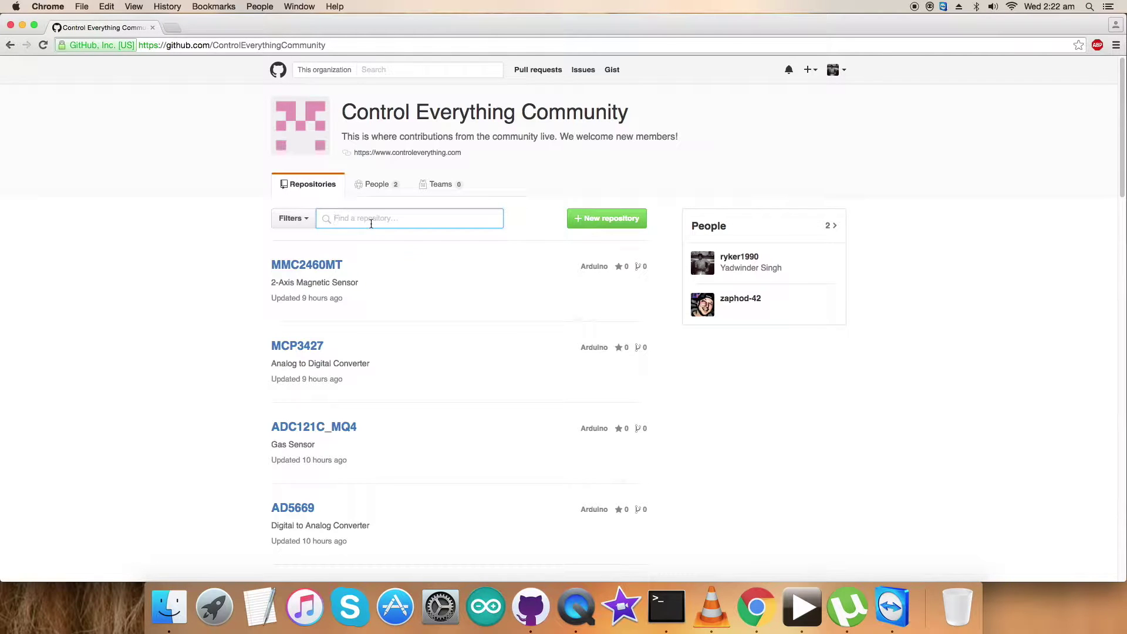
type("BMA250")
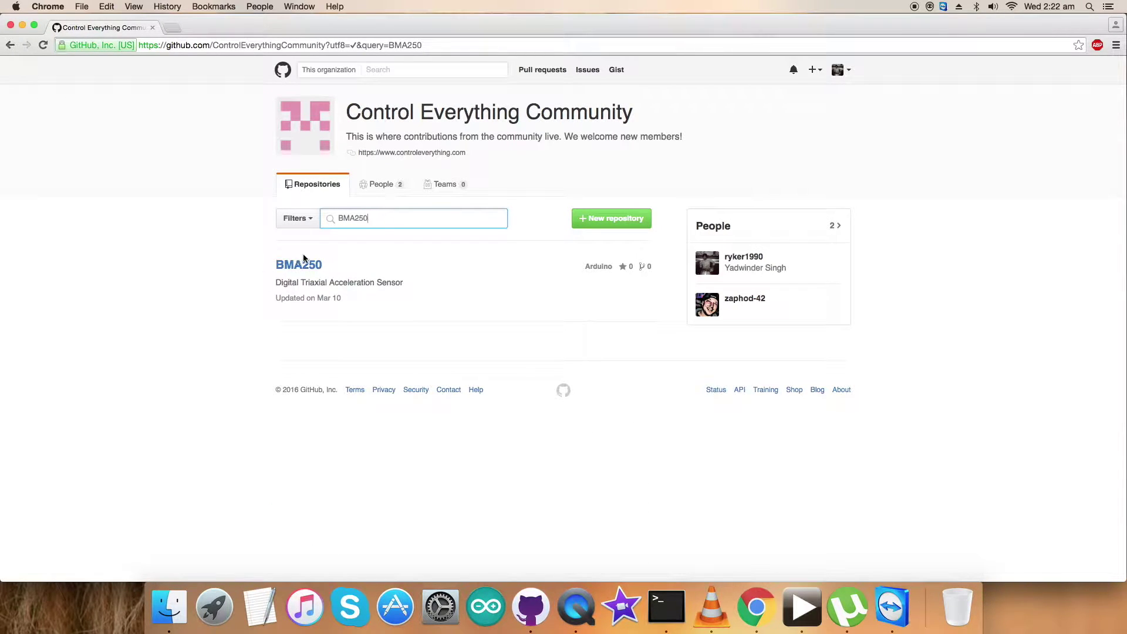
left_click(304, 262)
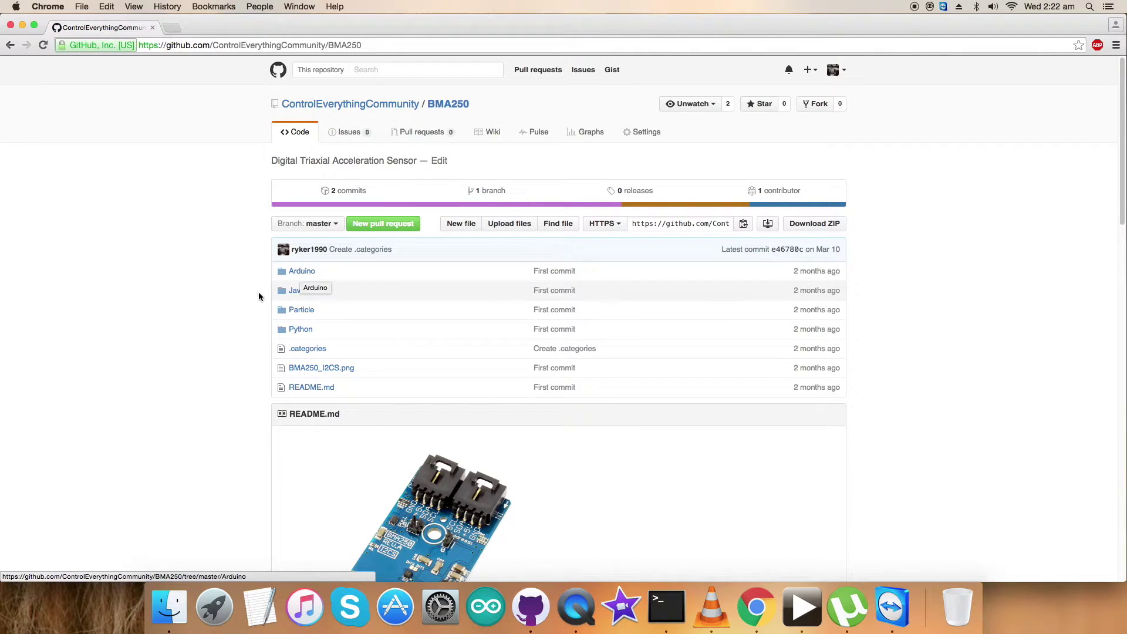
scroll(217, 398, "down", 5)
scroll(218, 398, "down", 3)
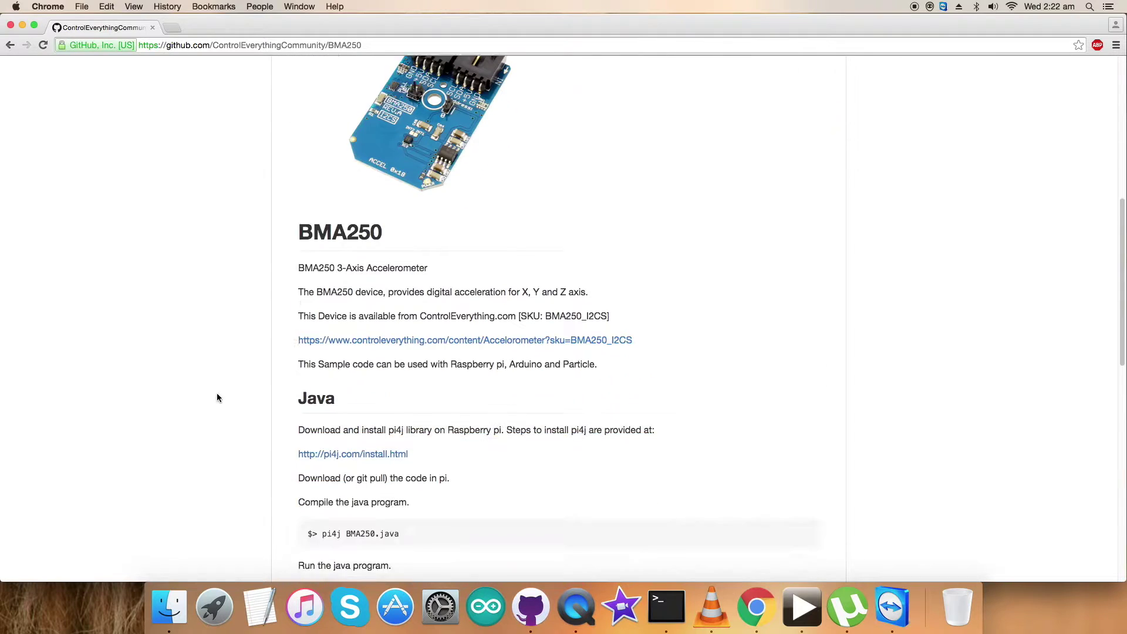
scroll(217, 397, "down", 3)
scroll(218, 398, "down", 5)
scroll(217, 398, "down", 1)
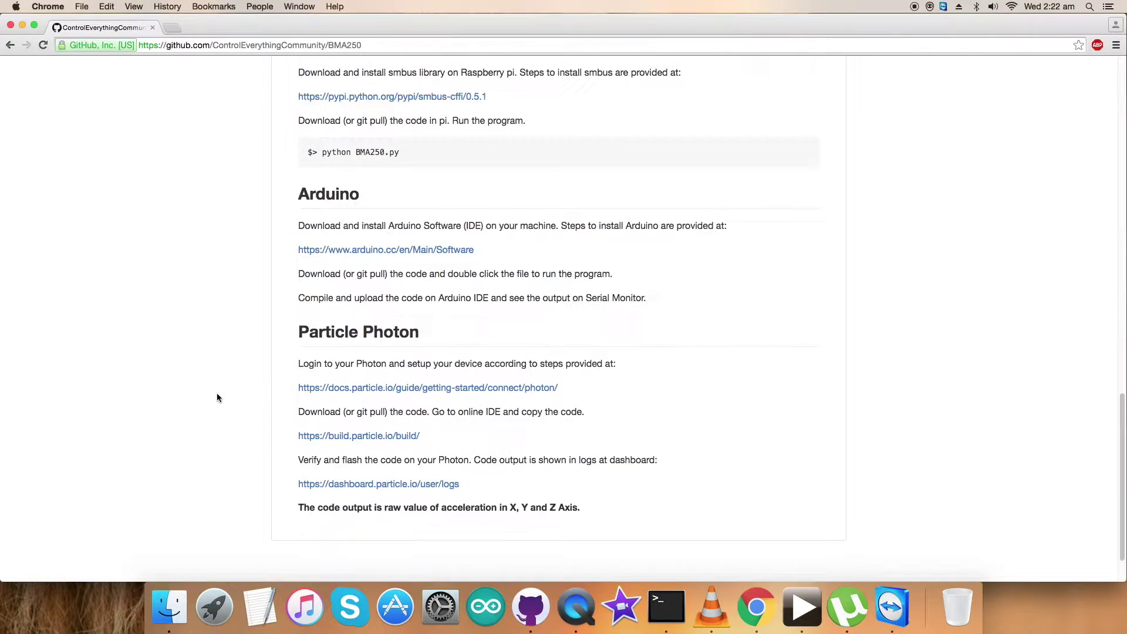
Highlight the Arduino install note, view arduino.cc in a new tab, then open the Arduino folder.
left_click(301, 225)
left_click_drag(301, 224, 562, 227)
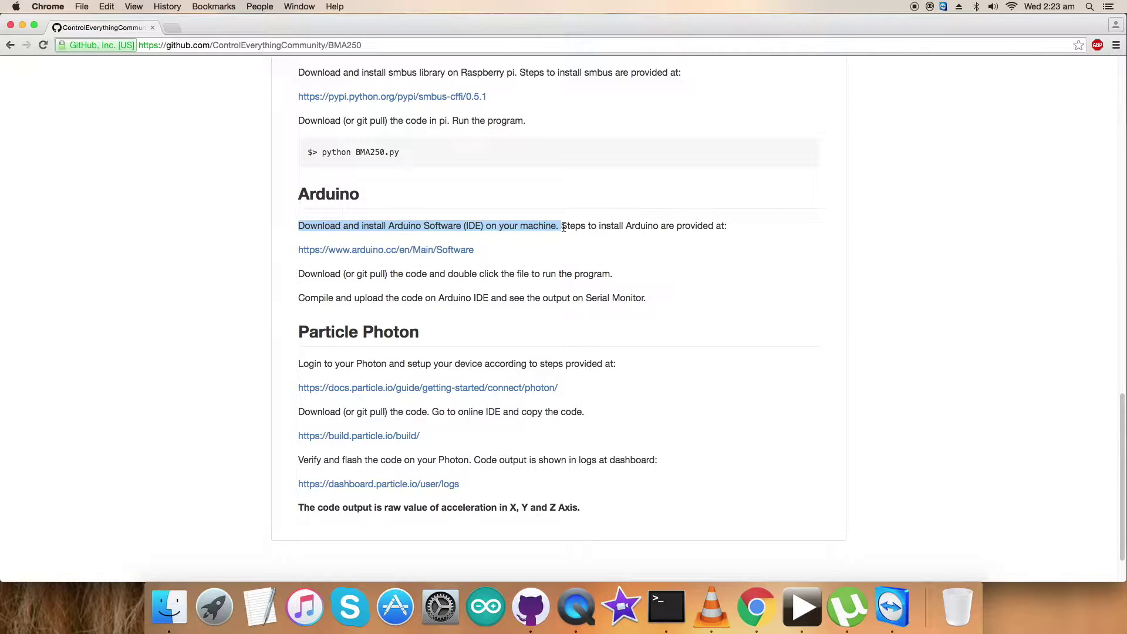
left_click(427, 254)
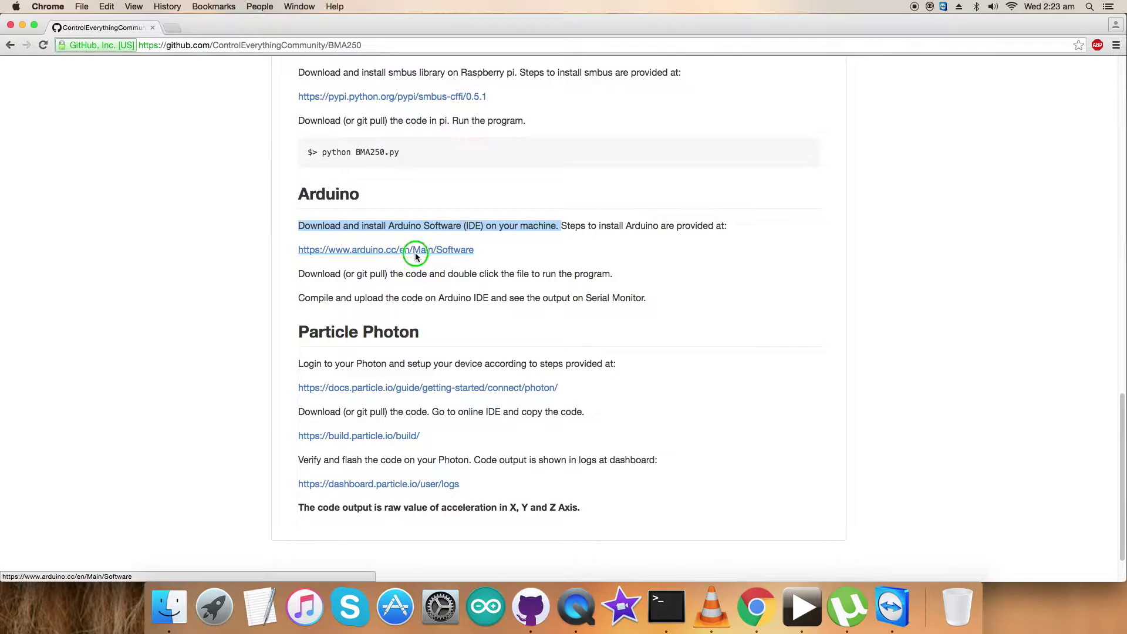
right_click(427, 255)
left_click(449, 260)
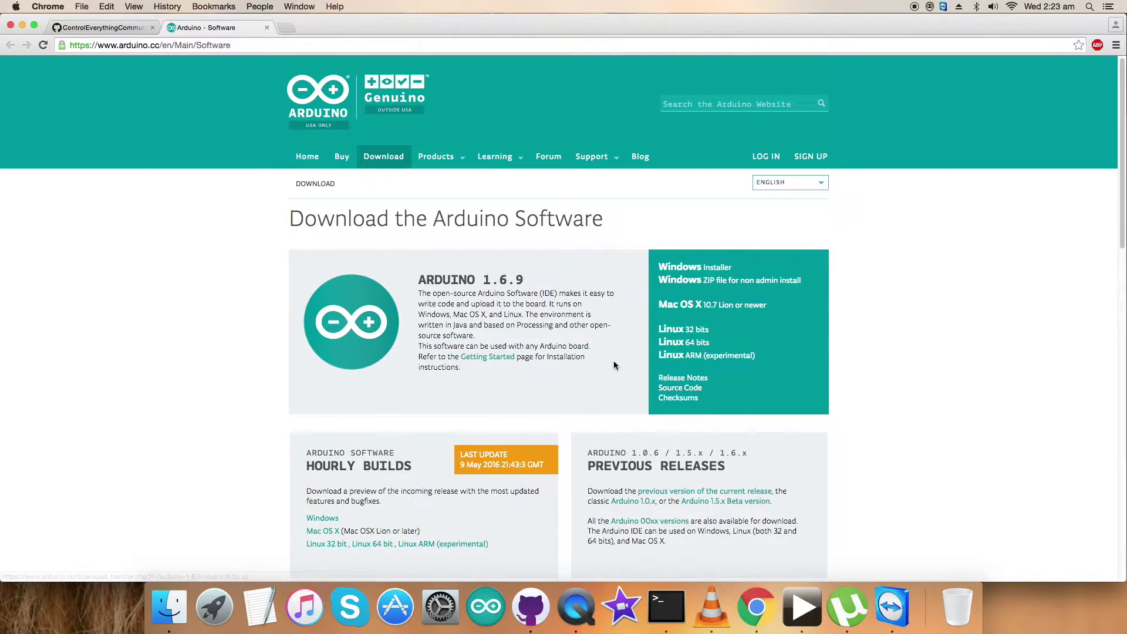
scroll(614, 365, "down", 2)
scroll(613, 365, "down", 3)
scroll(613, 365, "down", 3)
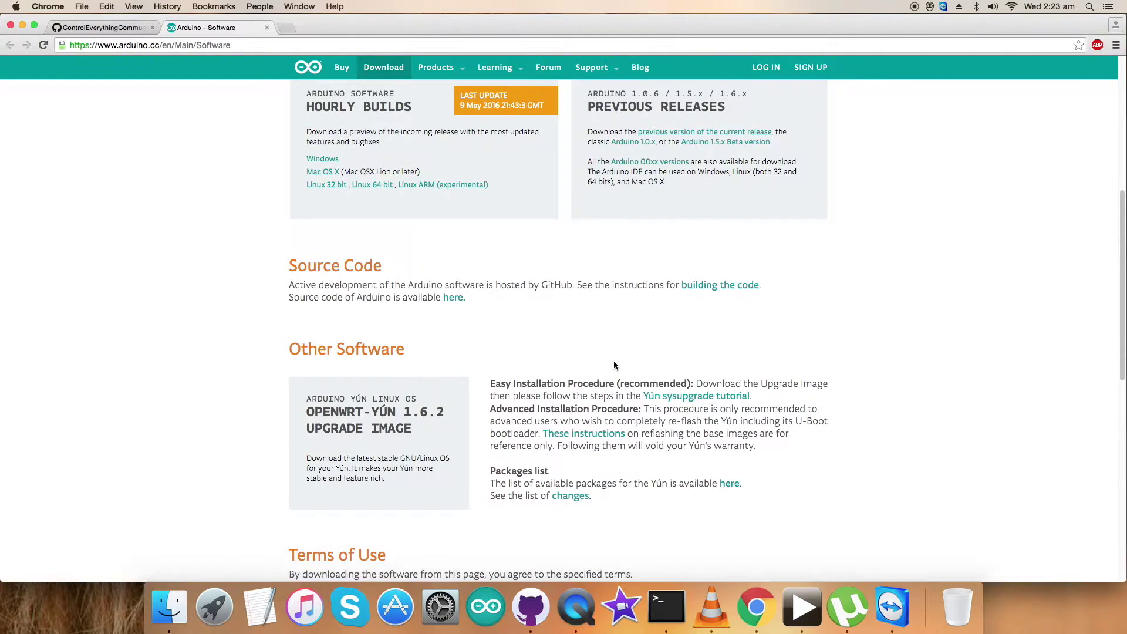
scroll(613, 365, "up", 5)
scroll(614, 365, "up", 2)
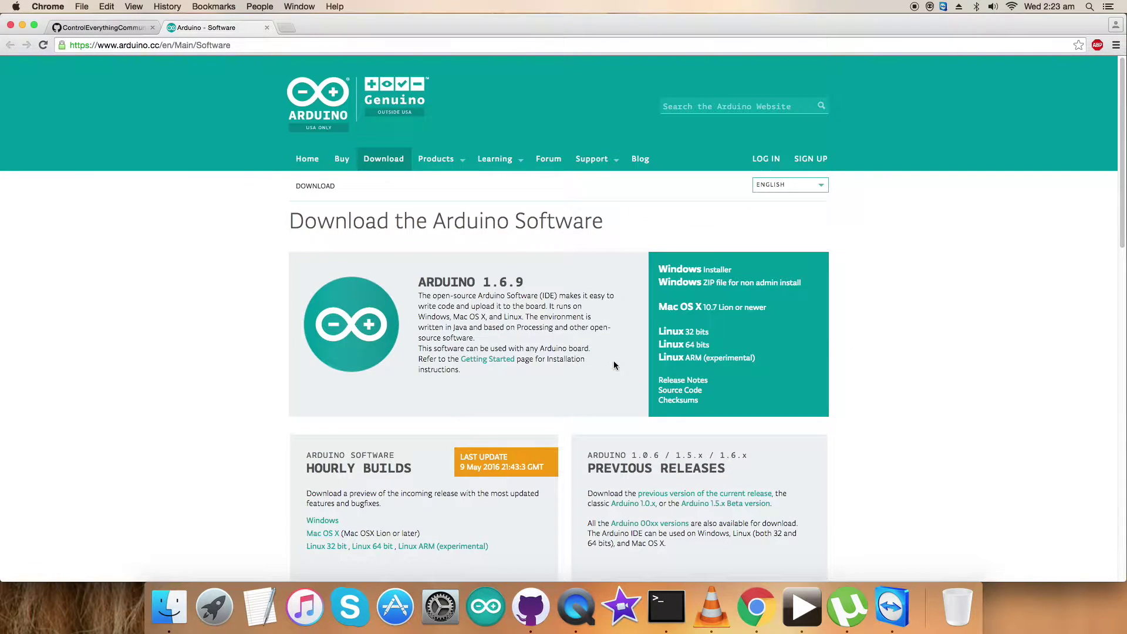
left_click(266, 27)
scroll(226, 247, "up", 4)
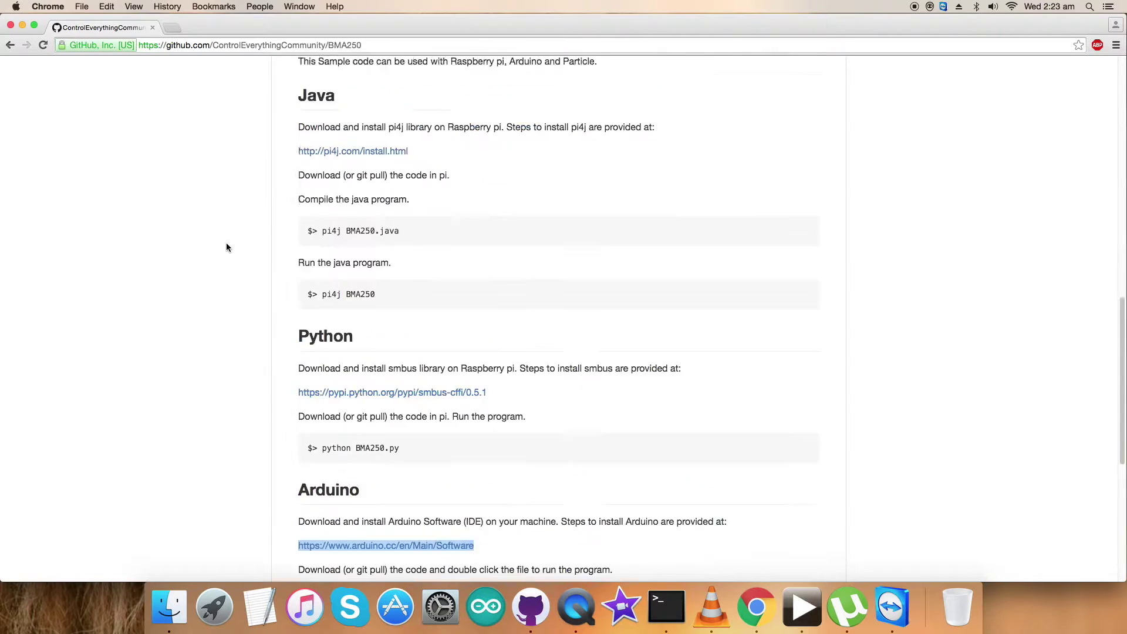
scroll(226, 247, "up", 5)
scroll(226, 247, "up", 4)
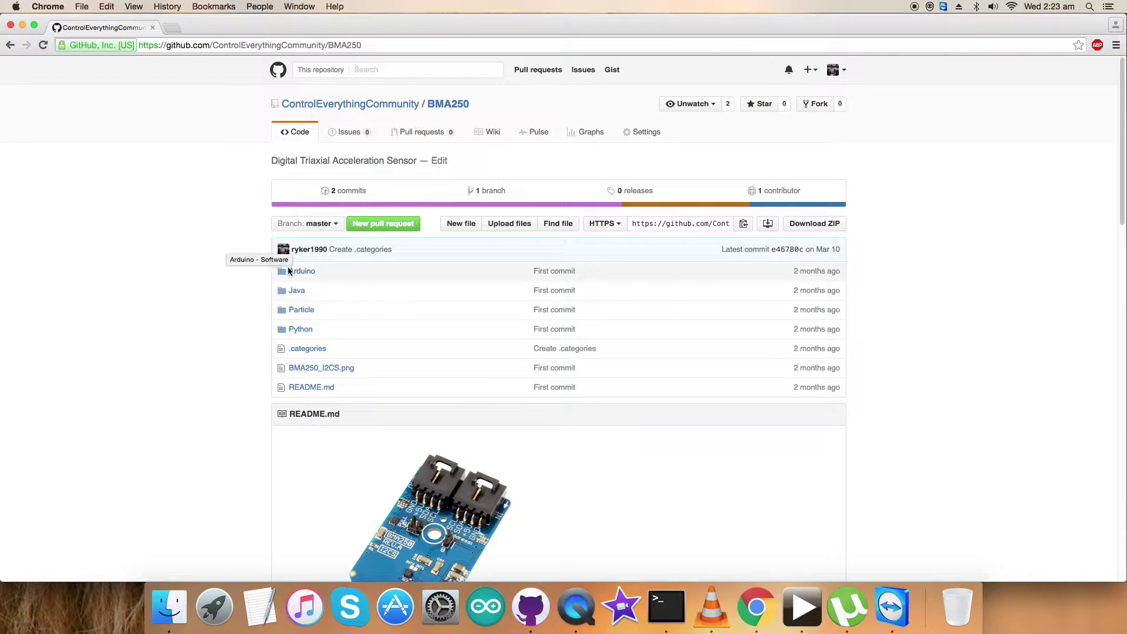
left_click(300, 273)
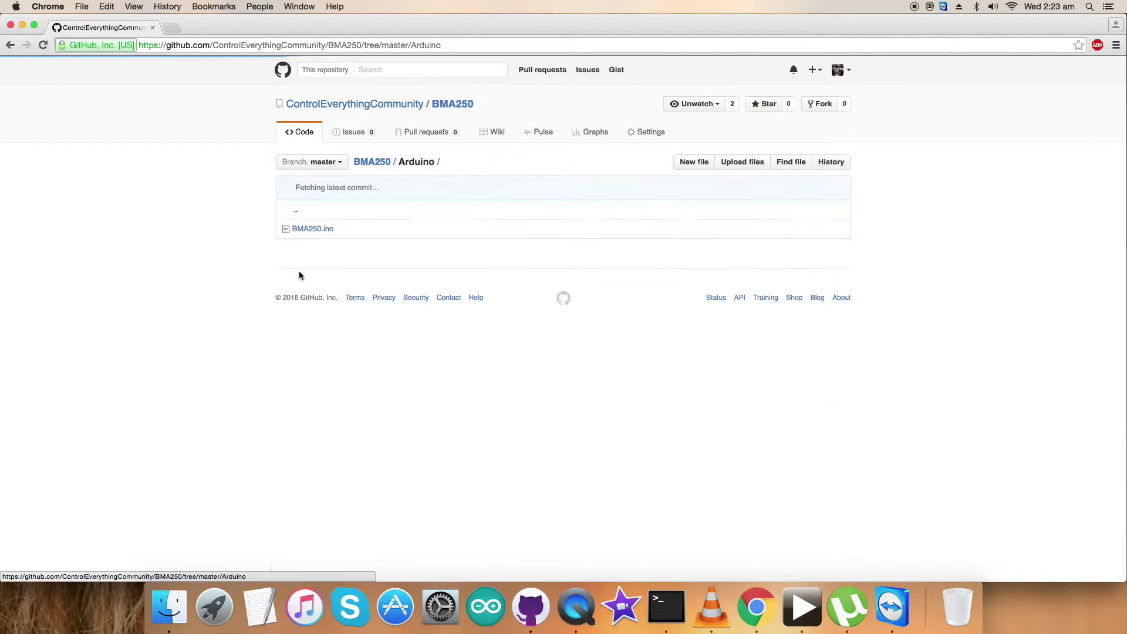
Open BMA250.ino and highlight the Wire.h include, Addr 0x18 define and baud rate comment.
left_click(315, 229)
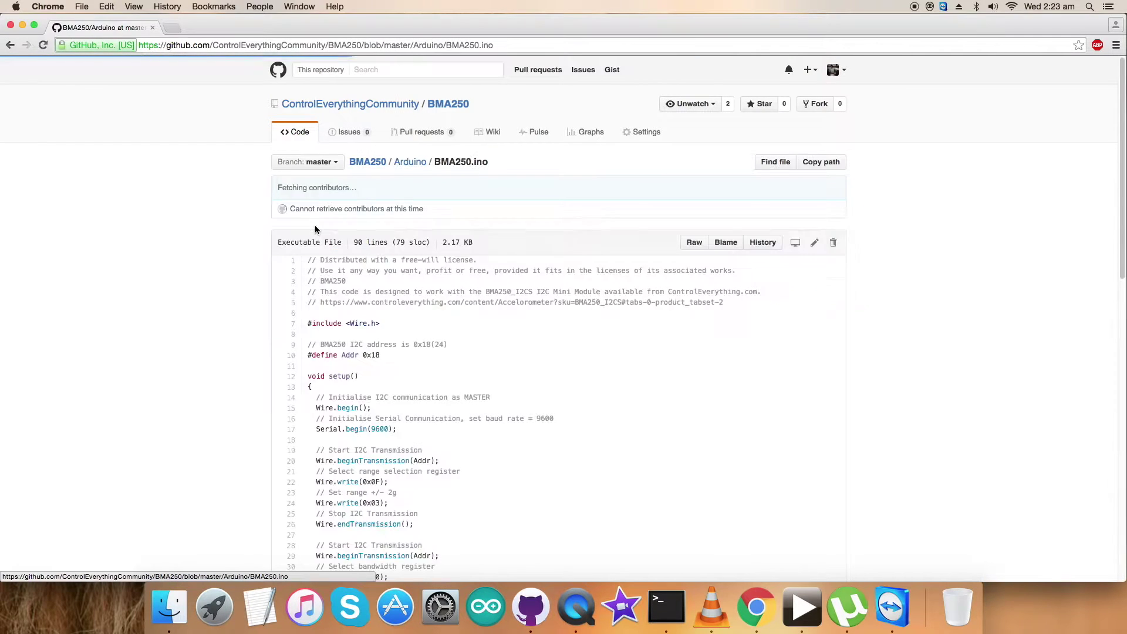
scroll(314, 229, "down", 1)
scroll(314, 229, "down", 1)
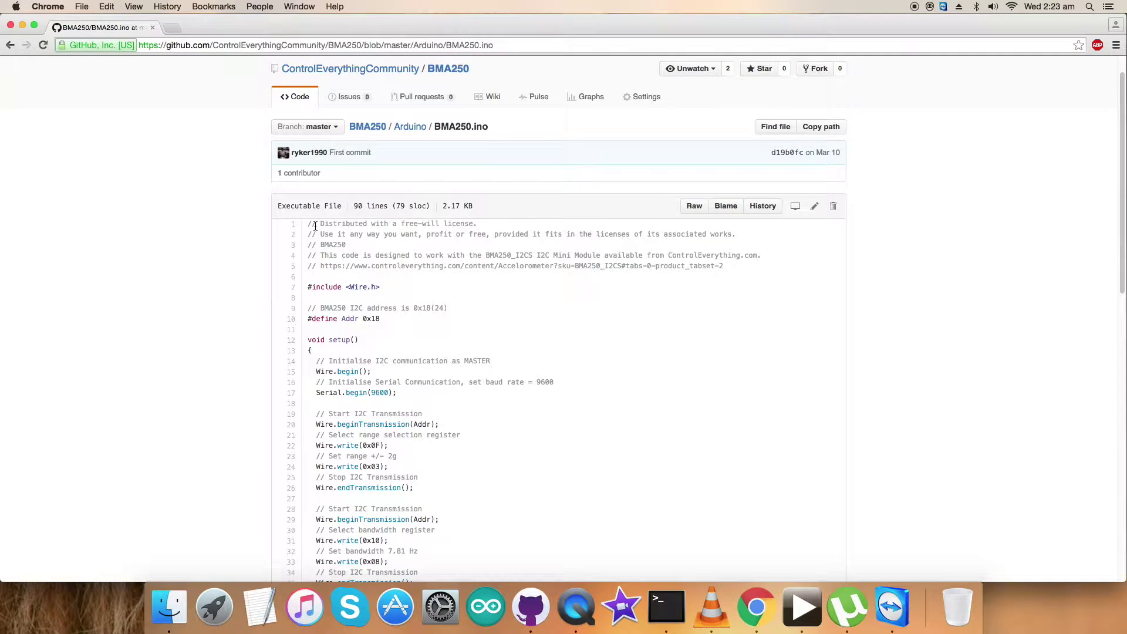
scroll(315, 225, "down", 1)
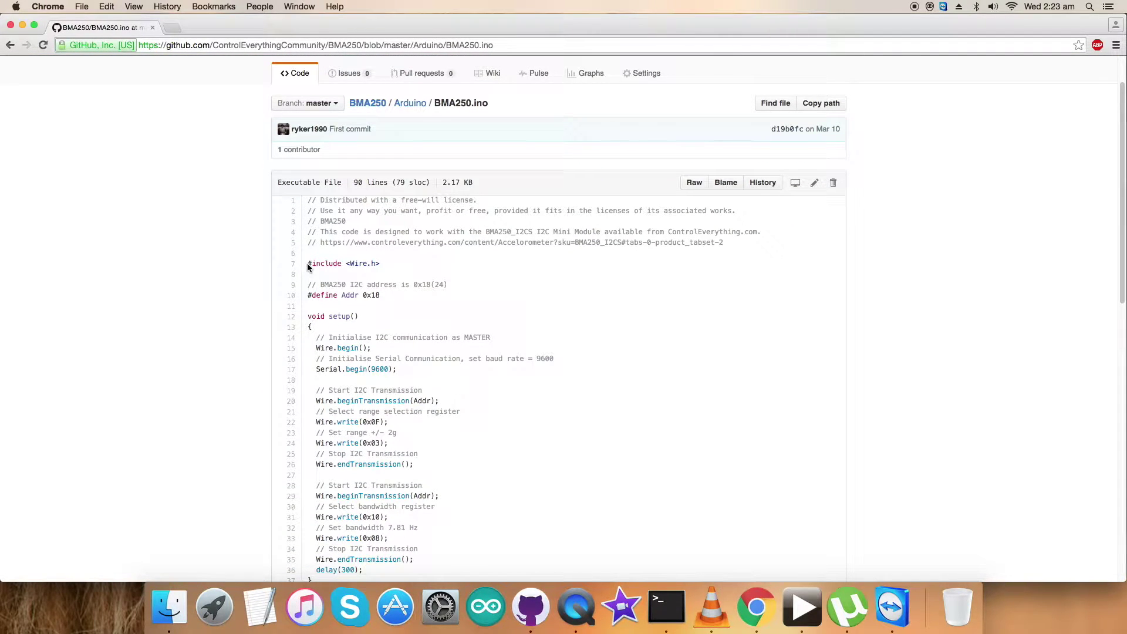
left_click_drag(308, 265, 411, 272)
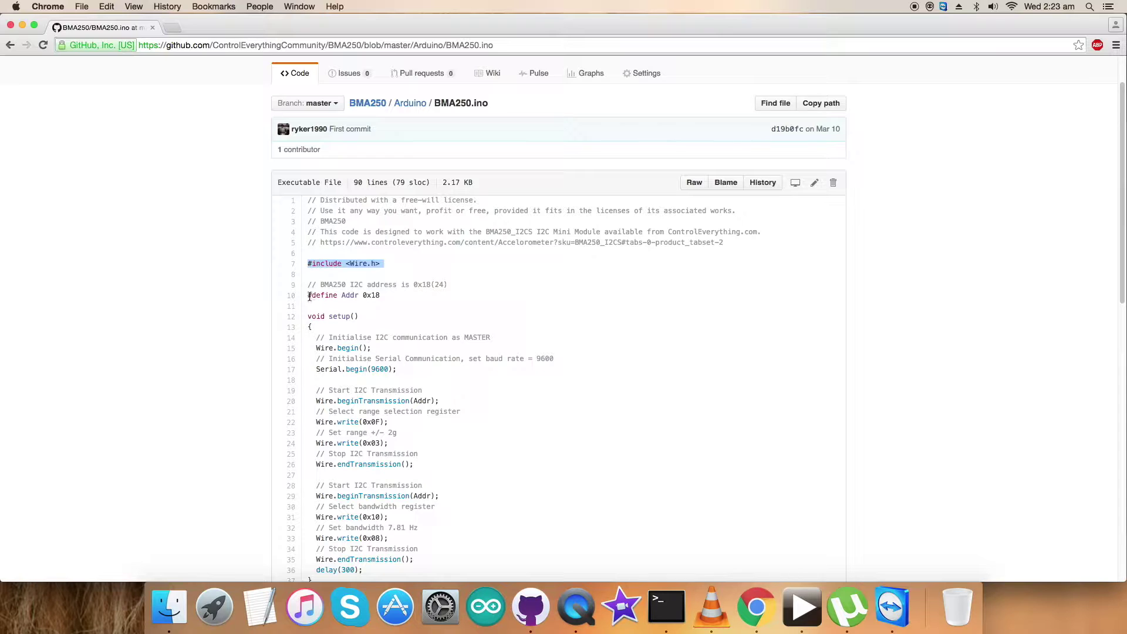
left_click_drag(308, 296, 413, 297)
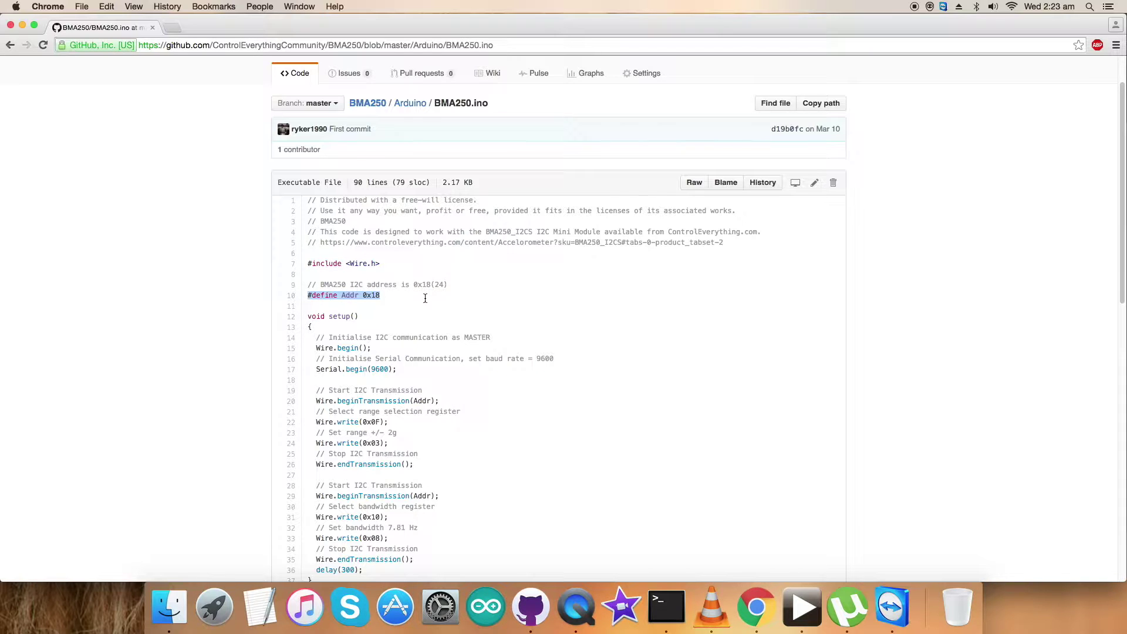
scroll(424, 298, "down", 1)
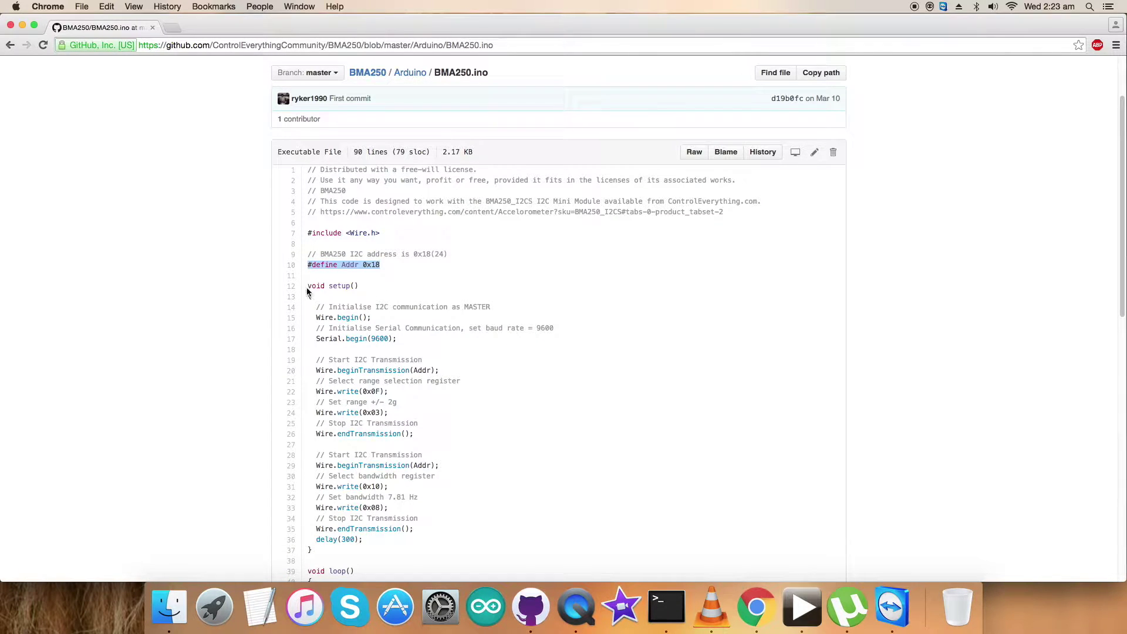
left_click_drag(307, 286, 524, 309)
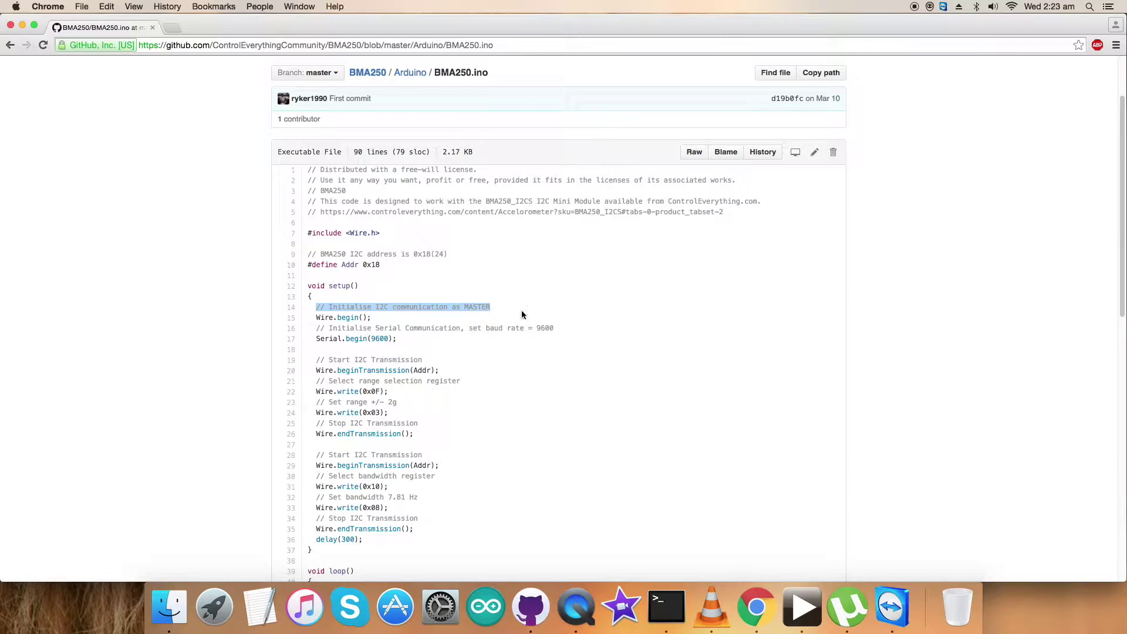
left_click(313, 329)
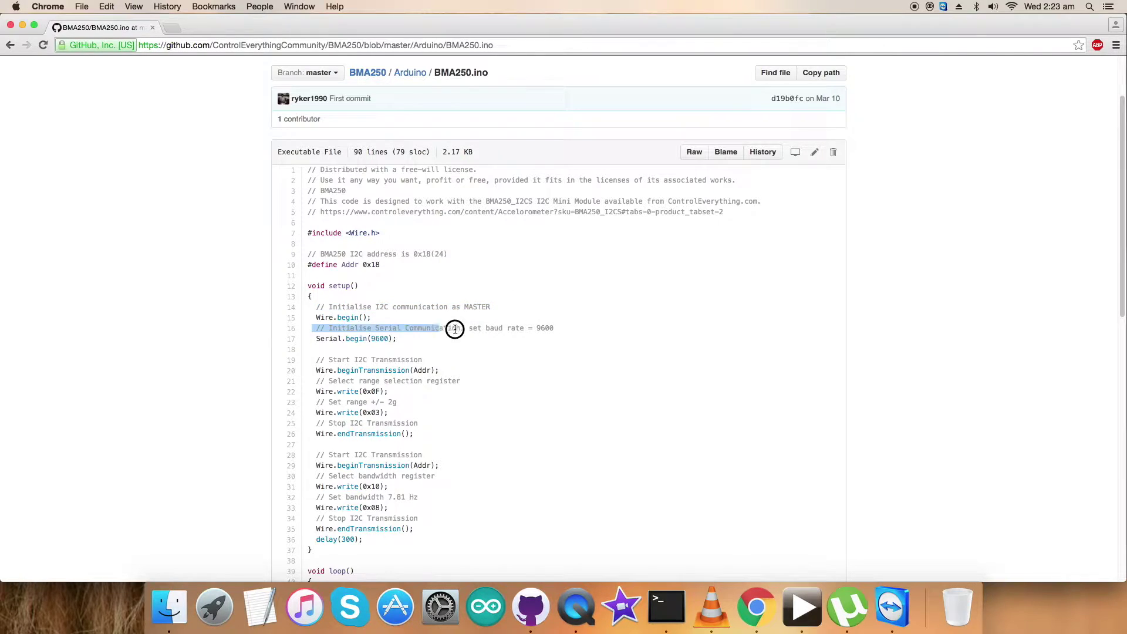
left_click_drag(312, 330, 567, 332)
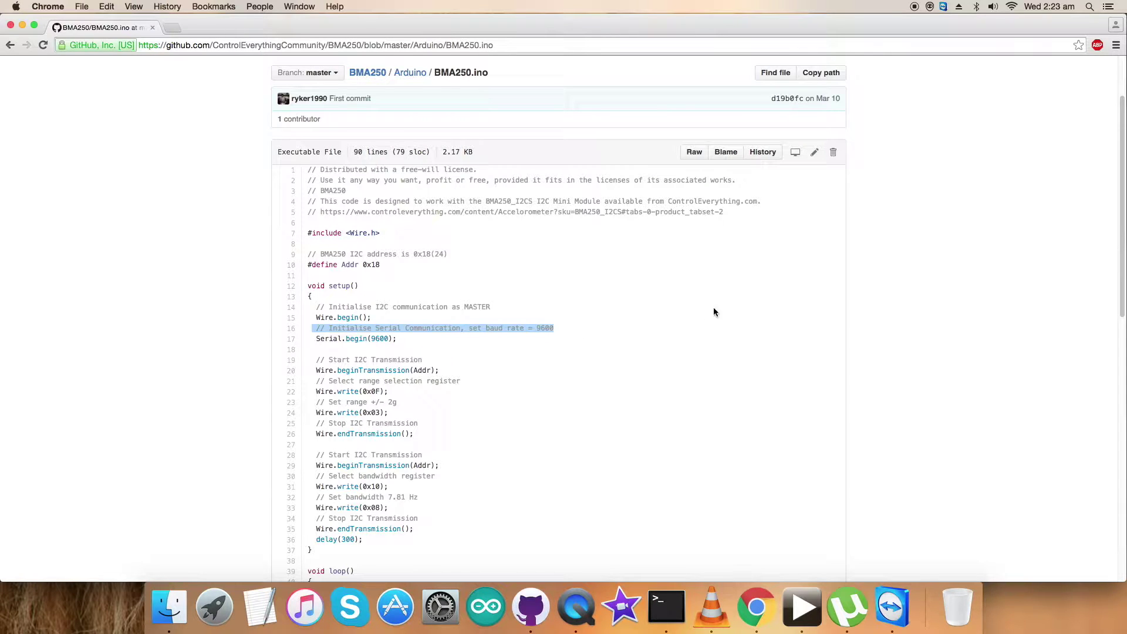
scroll(689, 319, "down", 1)
scroll(559, 276, "down", 5)
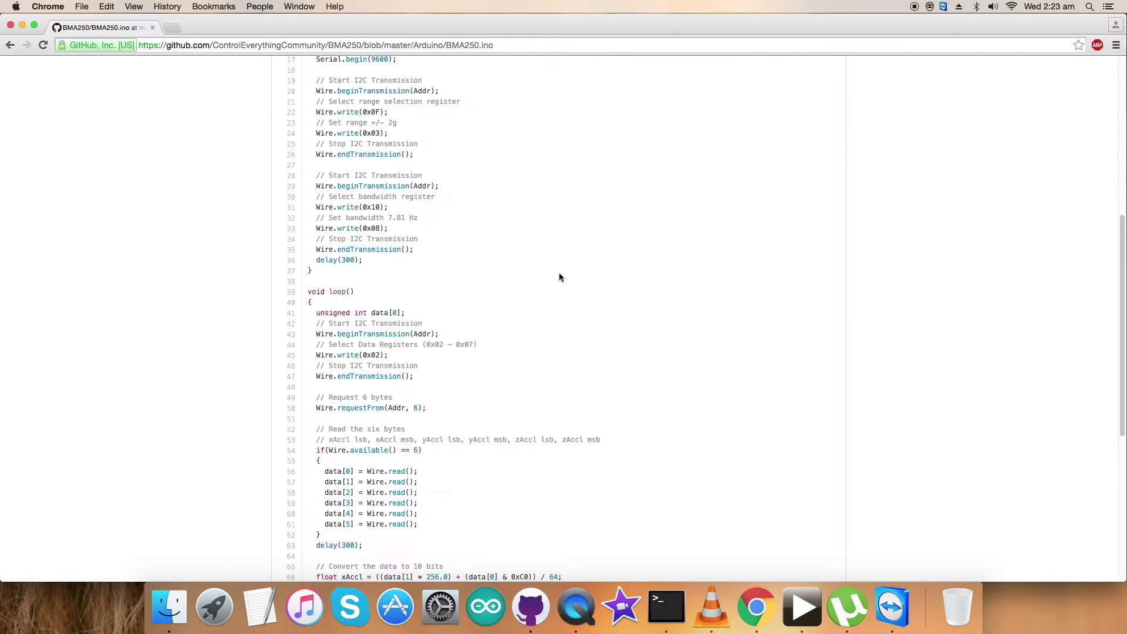
scroll(367, 160, "up", 1)
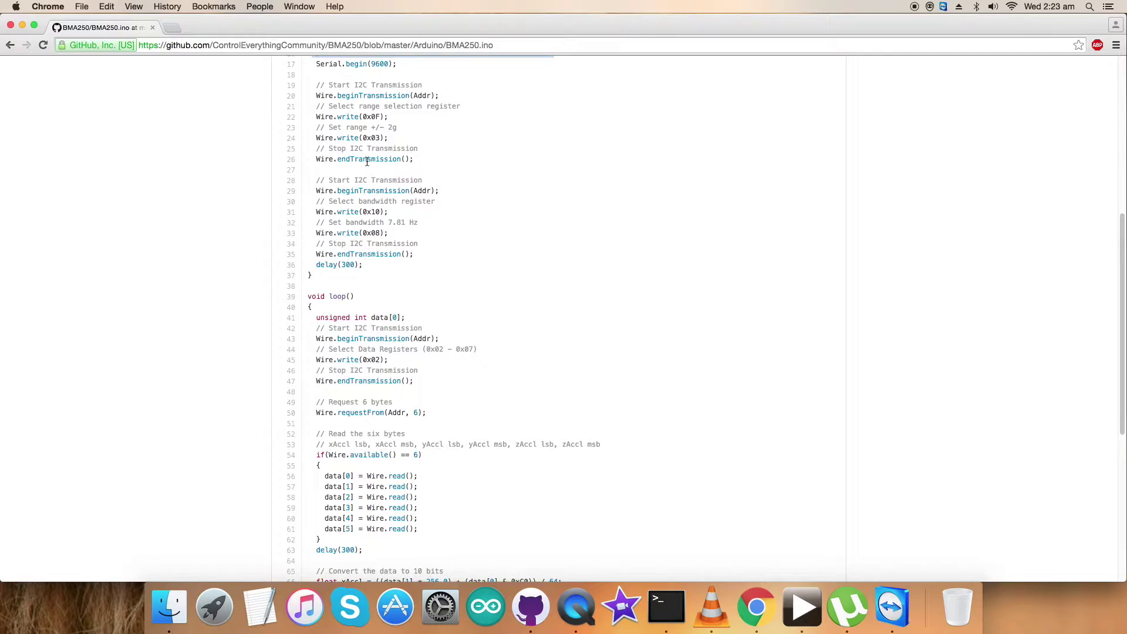
Highlight the range register lines, Wire.write(0x0F) and Wire.write(0x03) for ±2g.
left_click_drag(316, 106, 487, 105)
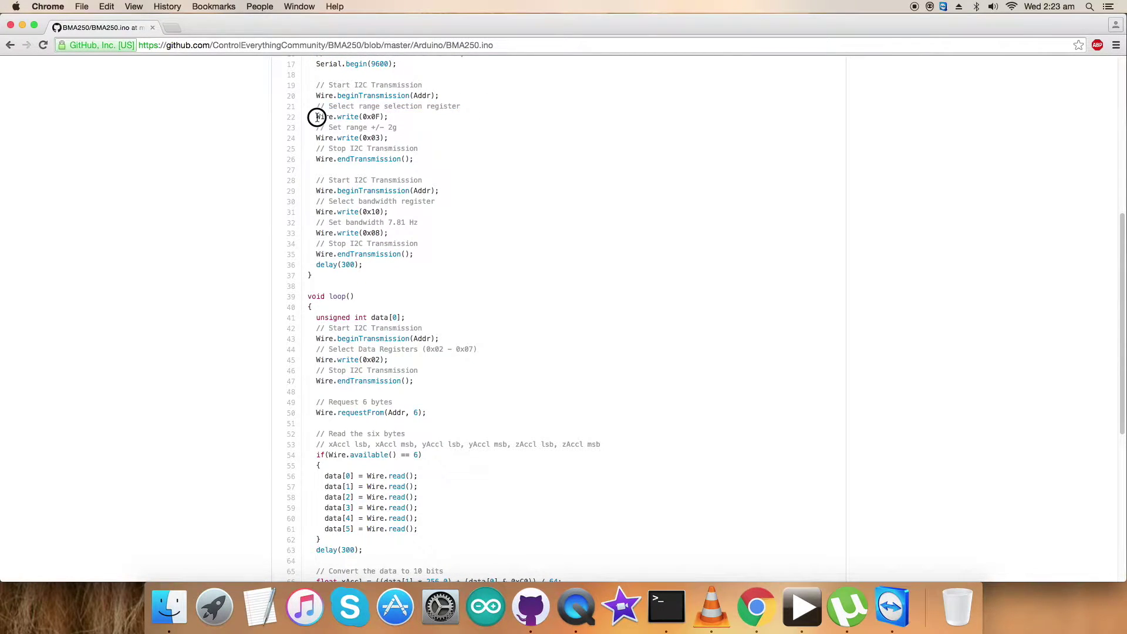
left_click_drag(316, 116, 405, 117)
left_click_drag(315, 127, 422, 129)
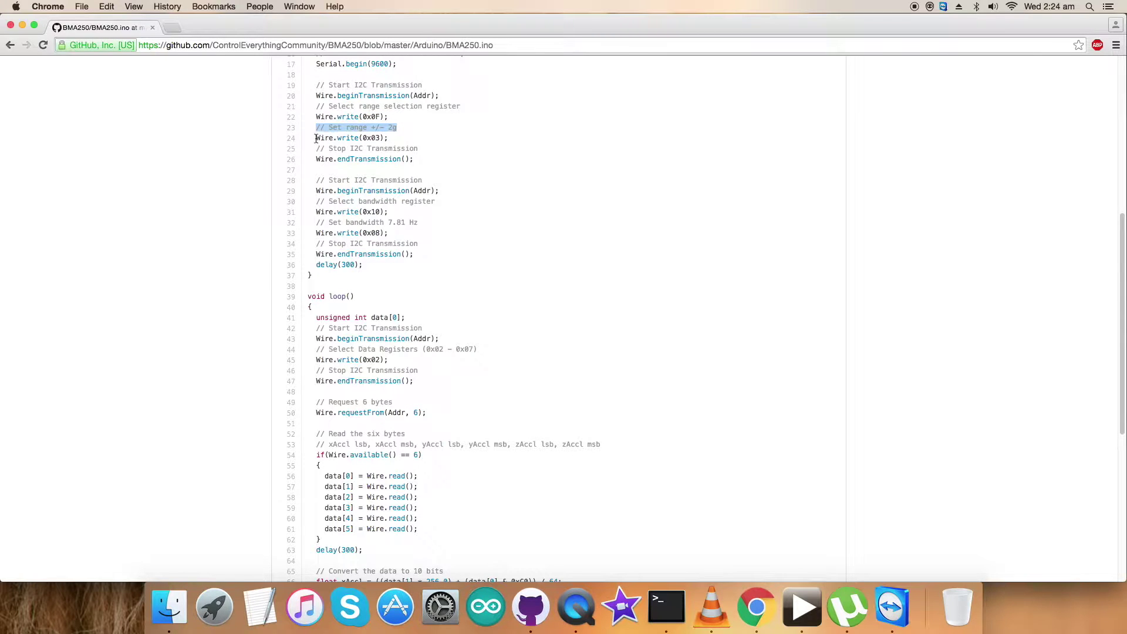
left_click_drag(316, 138, 390, 138)
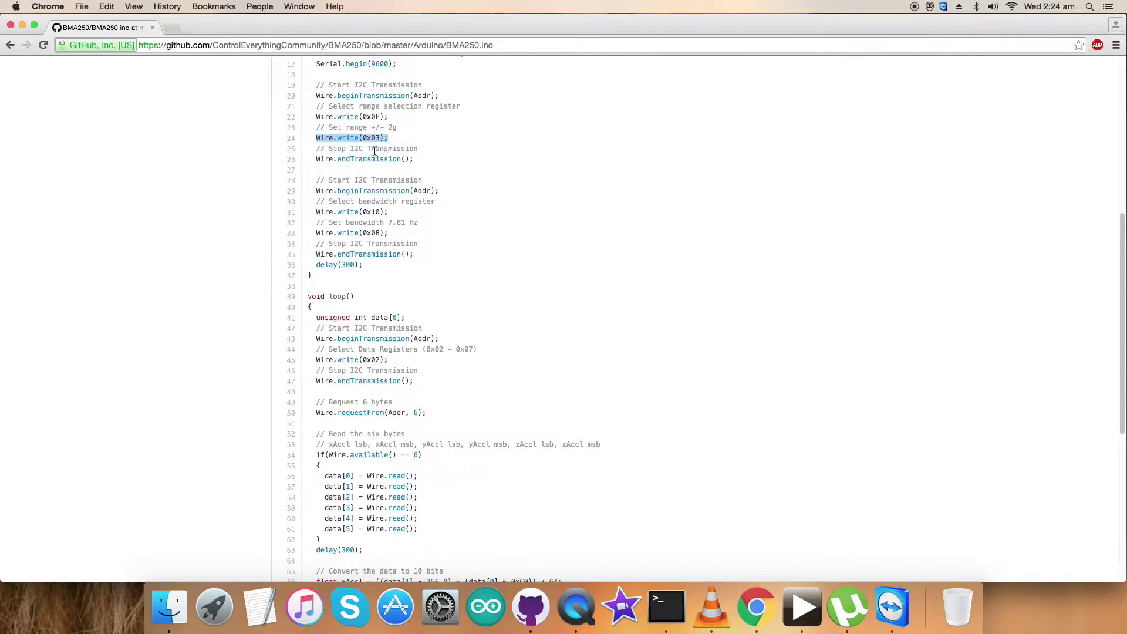
Highlight the bandwidth lines, Wire.write(0x10) and 0x08 for 7.81 Hz, then void loop().
left_click(315, 204)
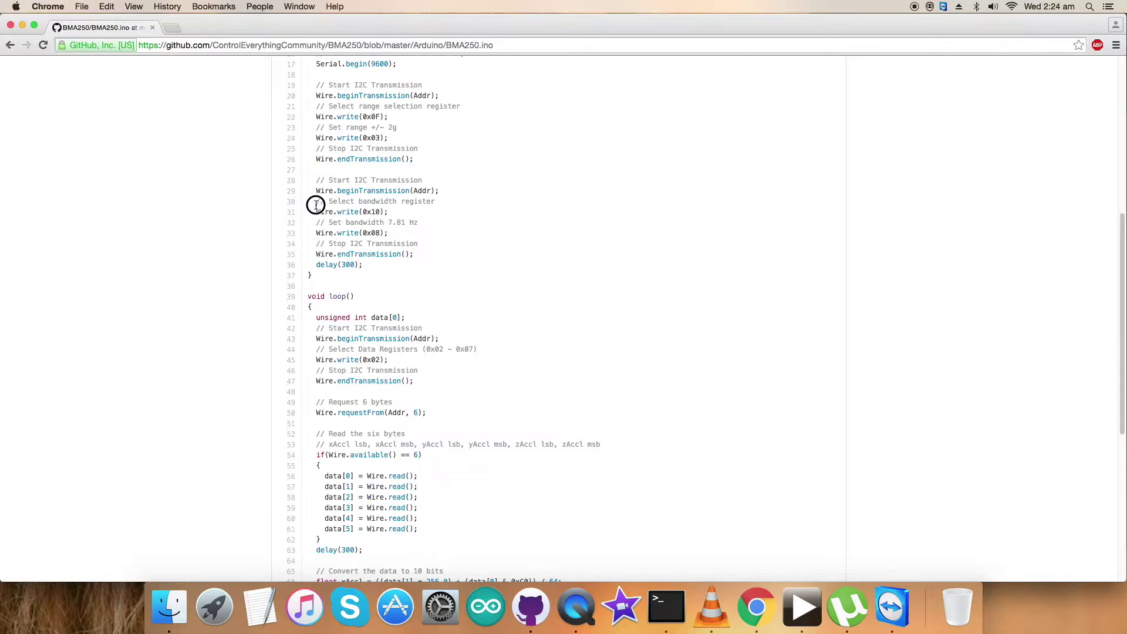
left_click_drag(315, 205, 449, 203)
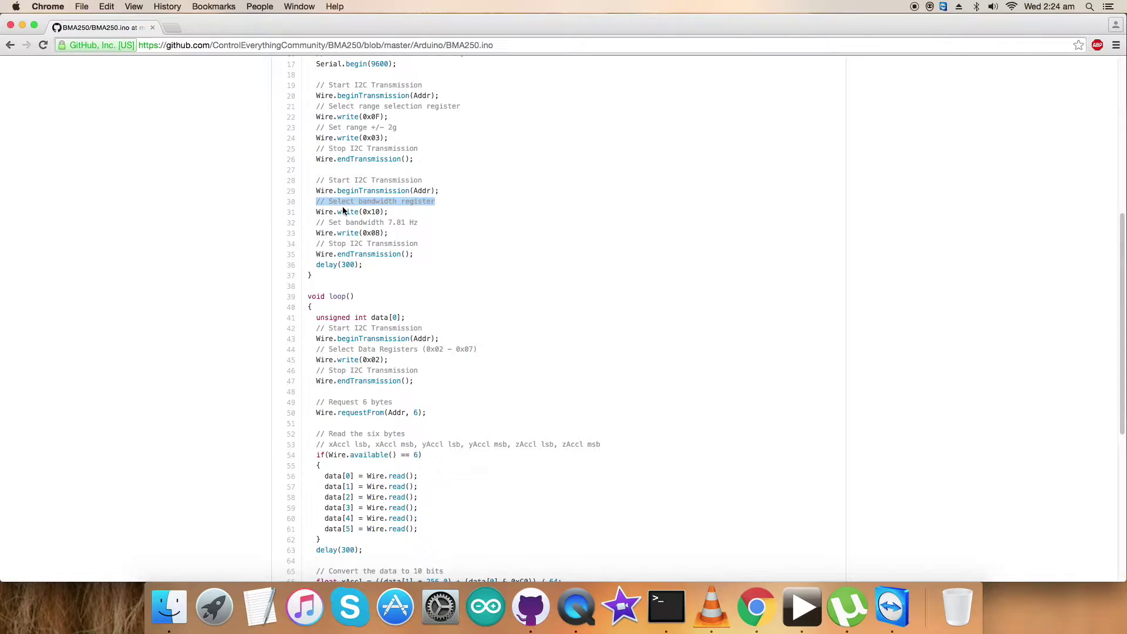
left_click(442, 213)
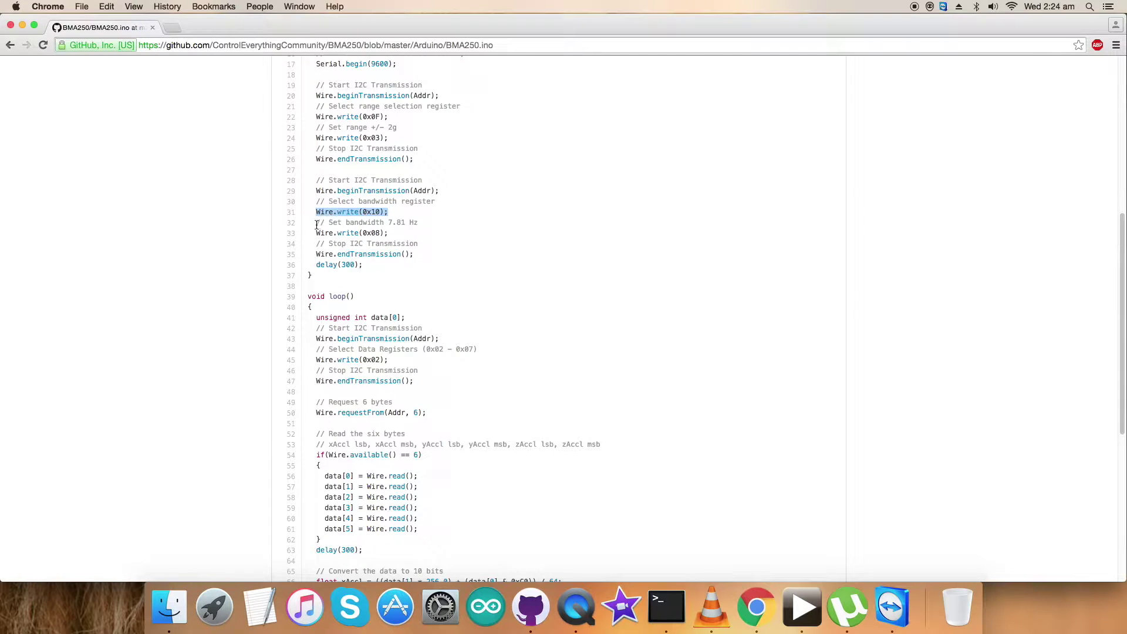
left_click_drag(316, 224, 461, 224)
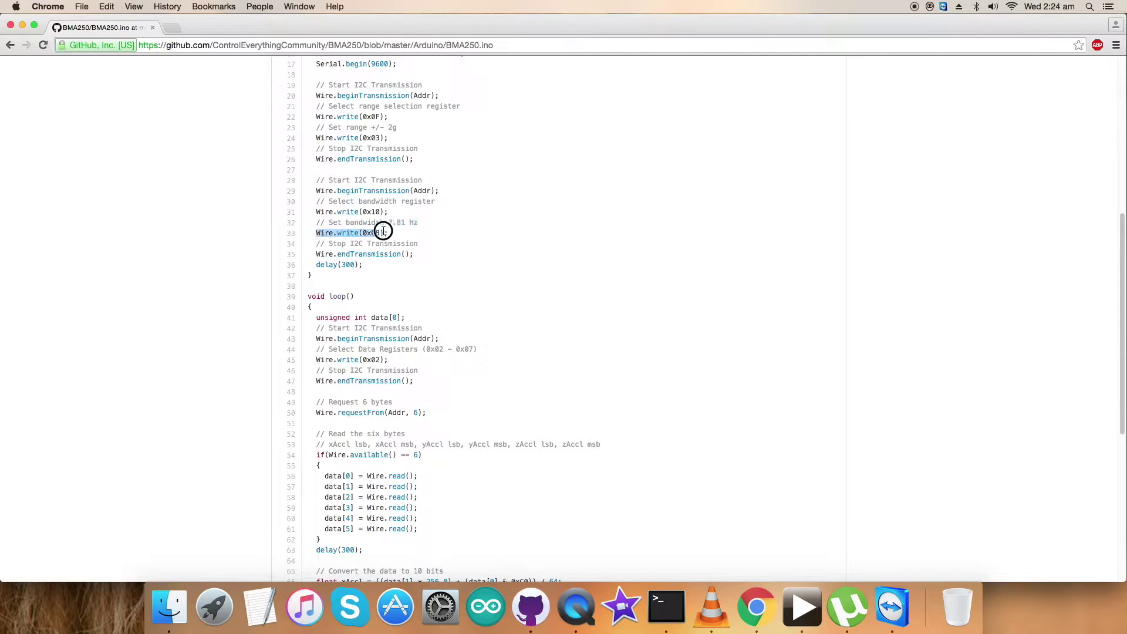
left_click_drag(311, 235, 404, 230)
scroll(403, 231, "down", 1)
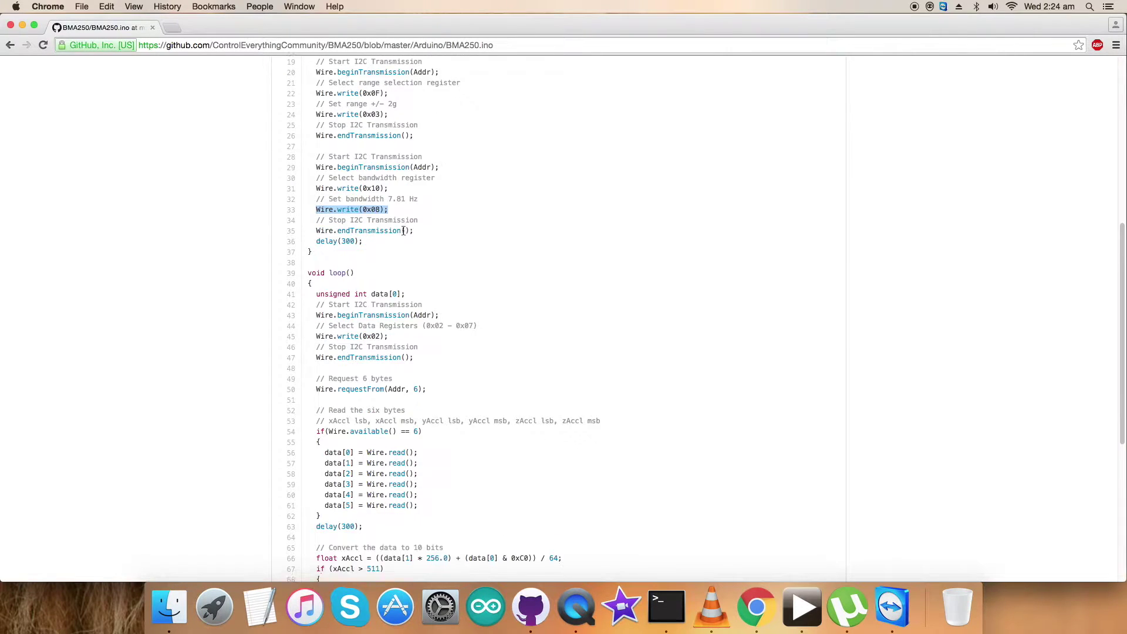
scroll(1025, 183, "down", 4)
scroll(470, 294, "down", 1)
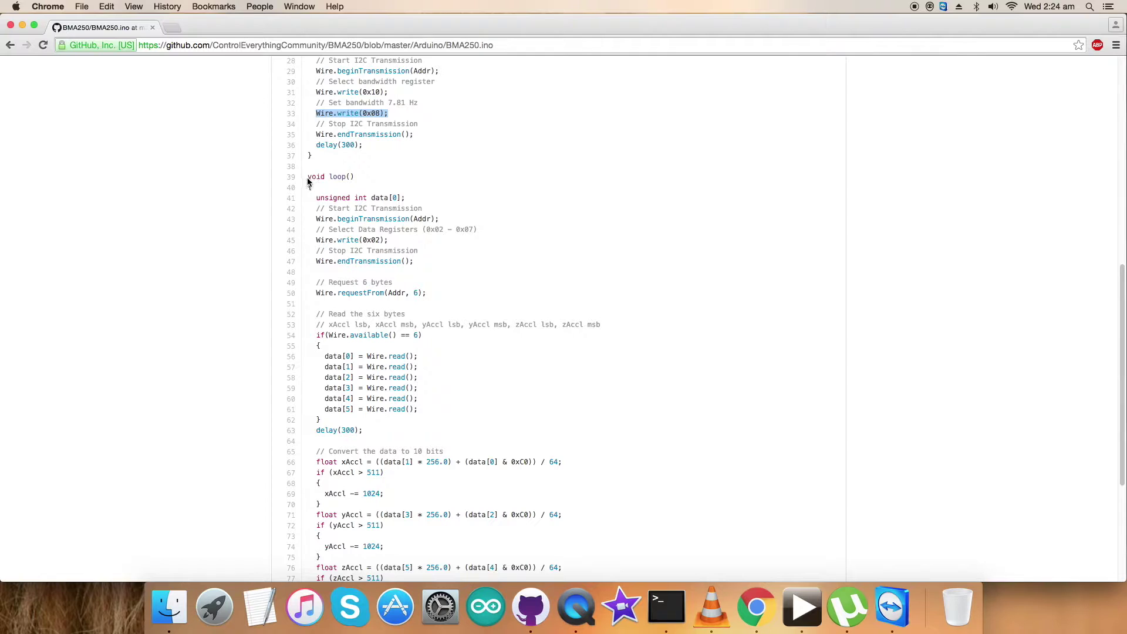
left_click_drag(308, 182, 354, 178)
left_click_drag(315, 229, 484, 233)
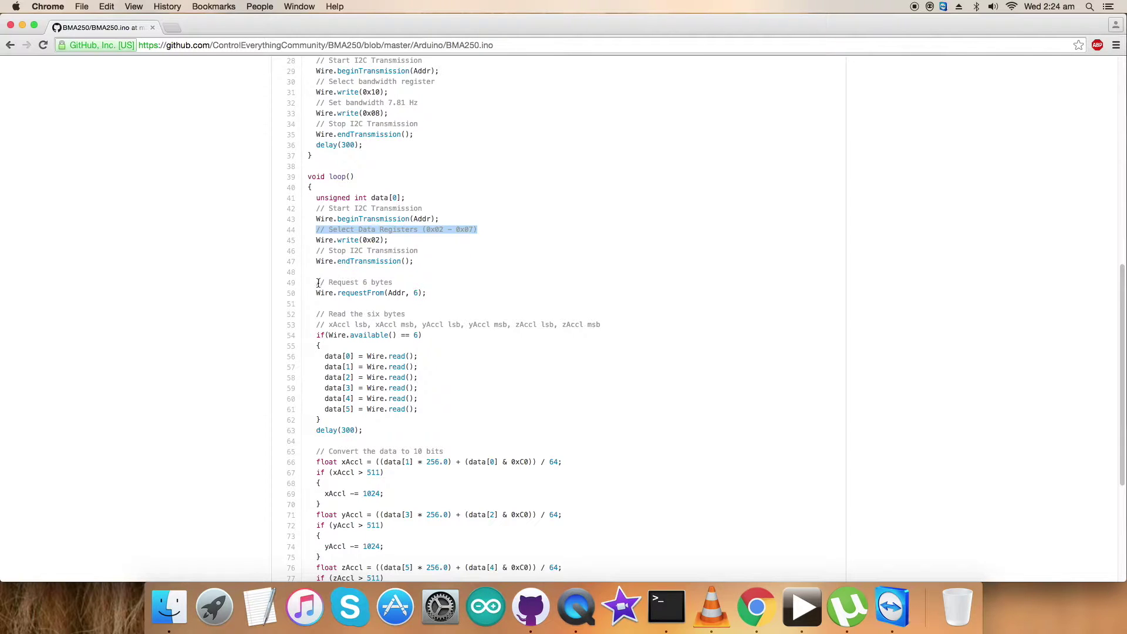
left_click_drag(317, 282, 398, 430)
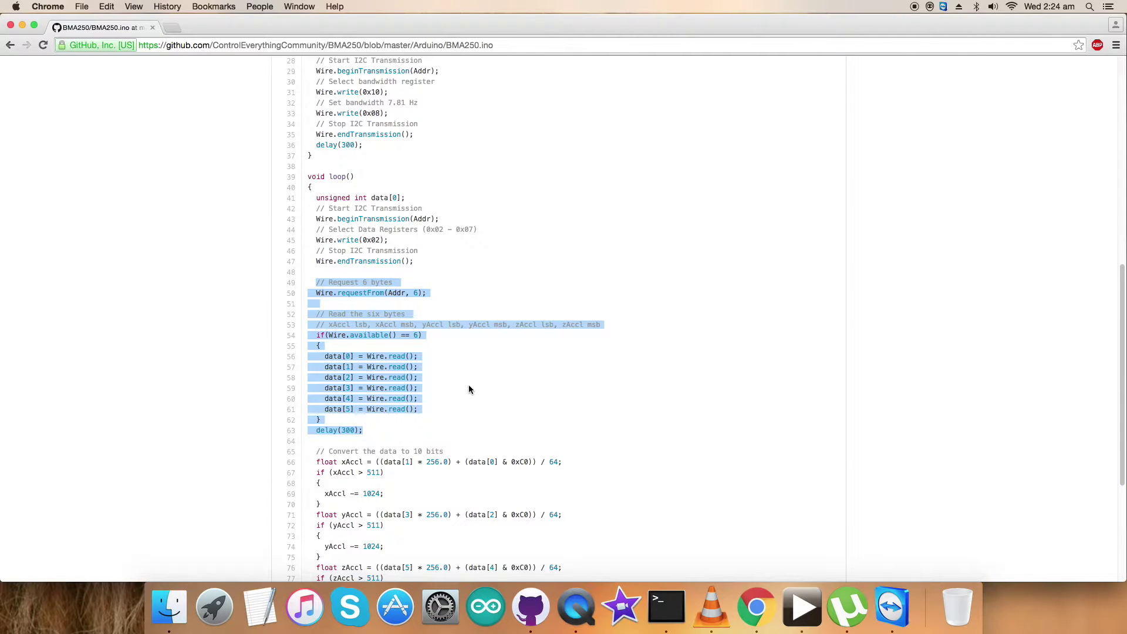
scroll(469, 385, "down", 3)
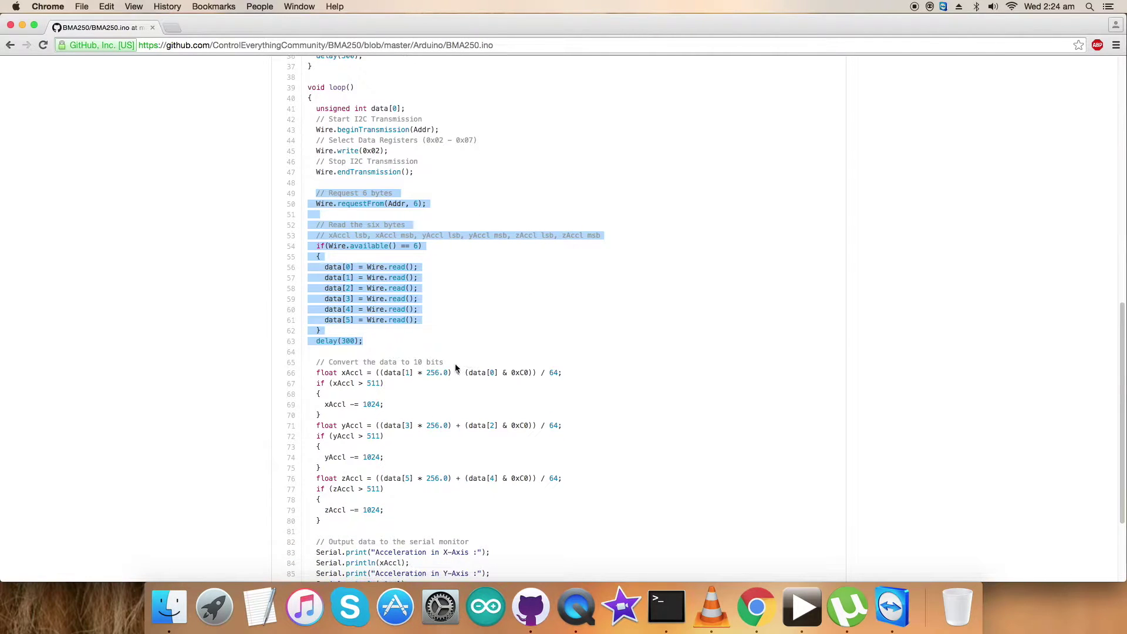
left_click(352, 346)
scroll(369, 352, "down", 1)
scroll(370, 352, "down", 2)
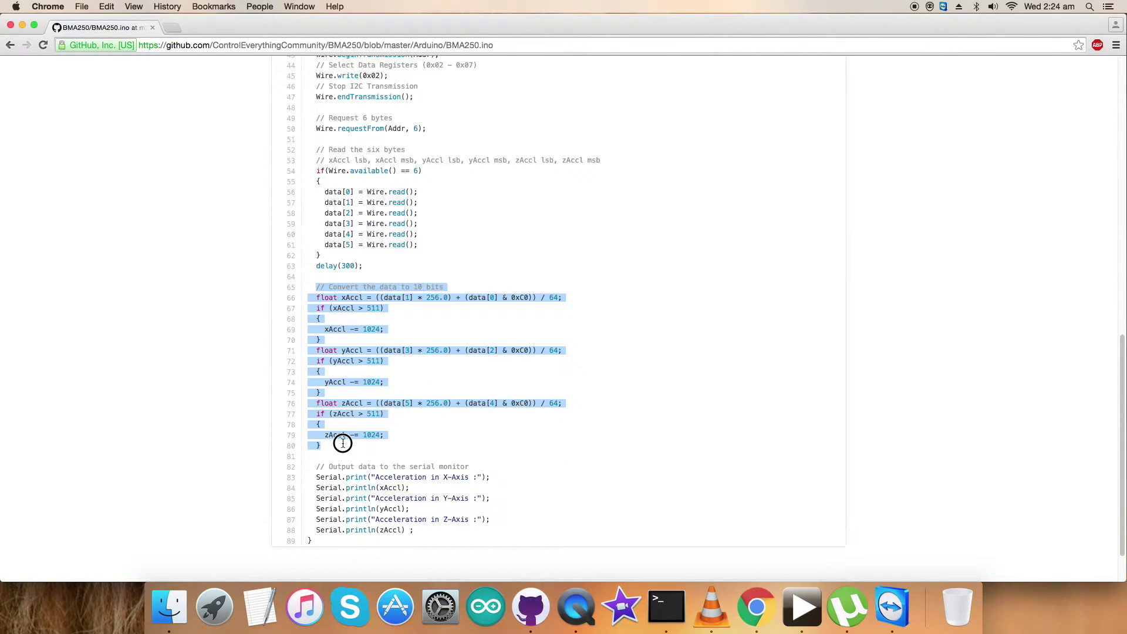
left_click_drag(317, 287, 575, 425)
left_click(387, 455)
scroll(386, 455, "down", 2)
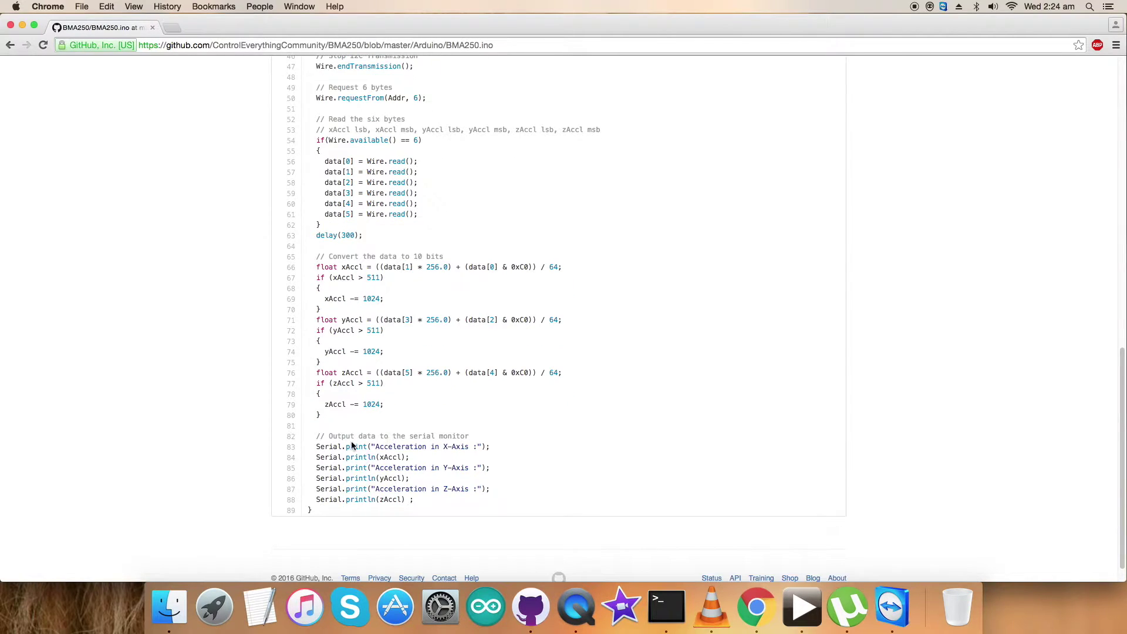
left_click_drag(313, 437, 476, 511)
left_click(452, 506)
scroll(440, 495, "up", 3)
scroll(441, 495, "up", 5)
scroll(441, 494, "up", 3)
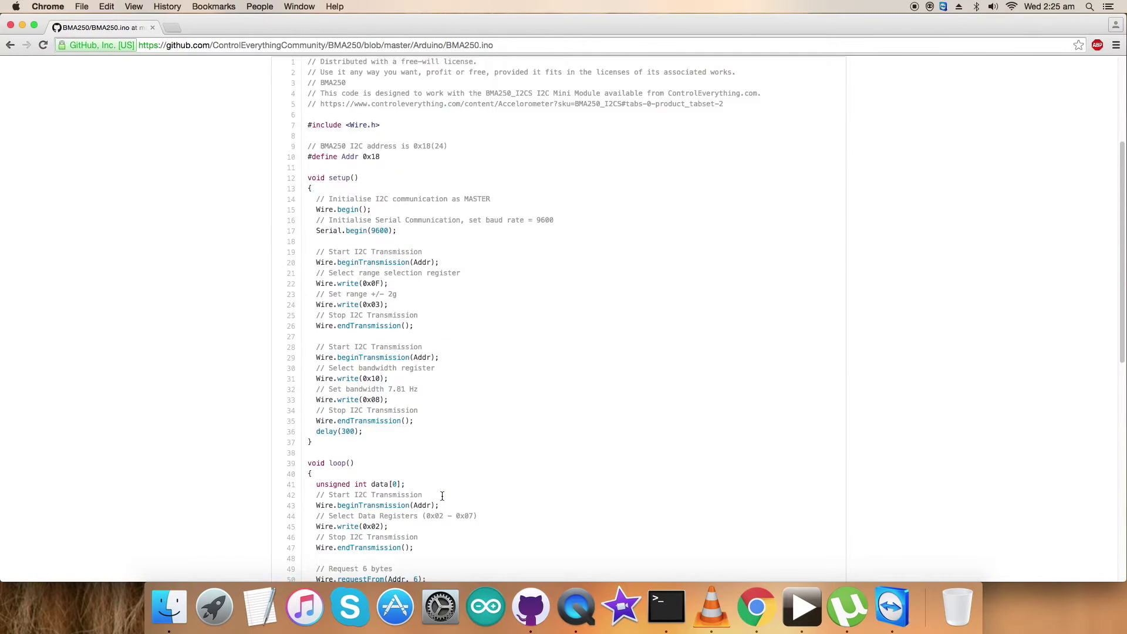
scroll(441, 495, "up", 3)
scroll(441, 500, "down", 1)
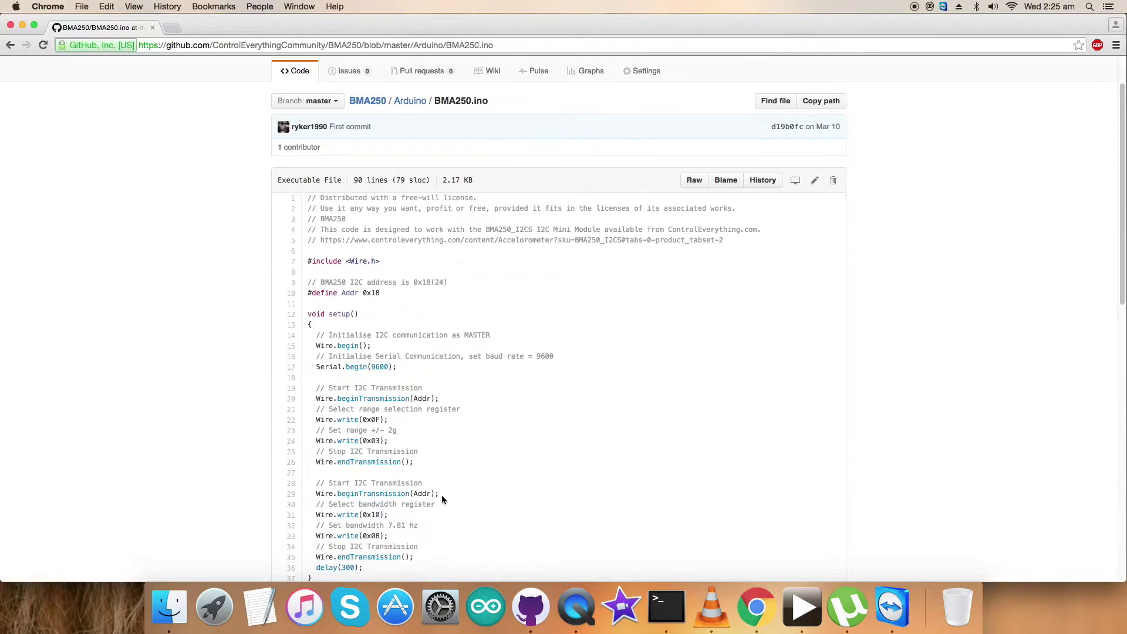
scroll(442, 499, "down", 1)
scroll(441, 499, "down", 2)
scroll(442, 497, "down", 2)
scroll(442, 497, "down", 1)
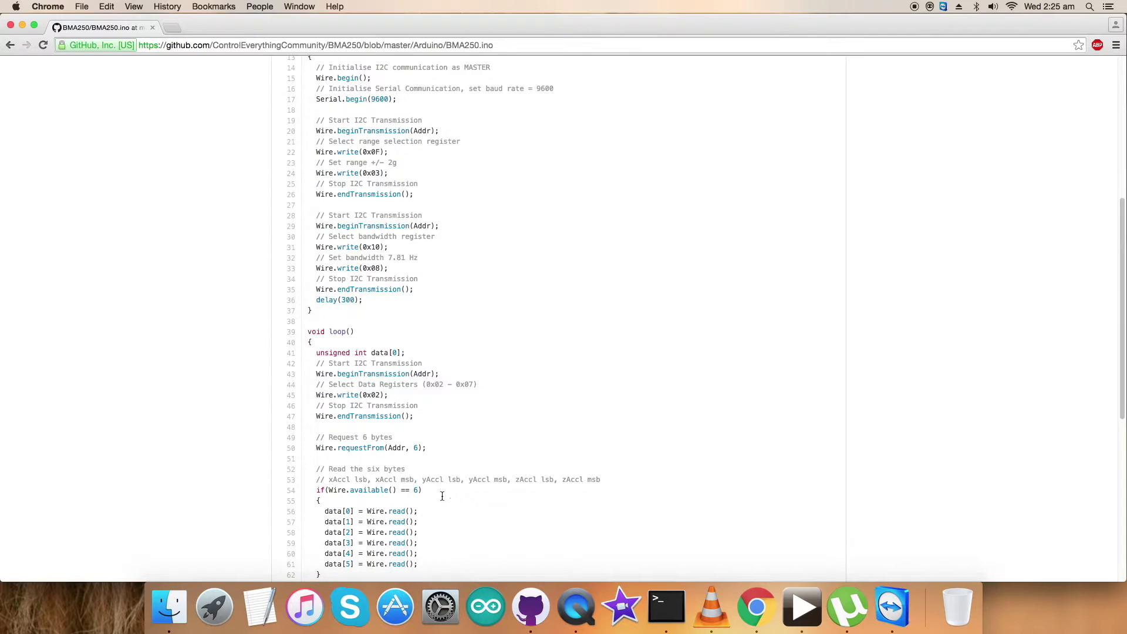
scroll(441, 497, "down", 1)
scroll(441, 497, "down", 1)
scroll(441, 499, "down", 2)
scroll(441, 498, "up", 1)
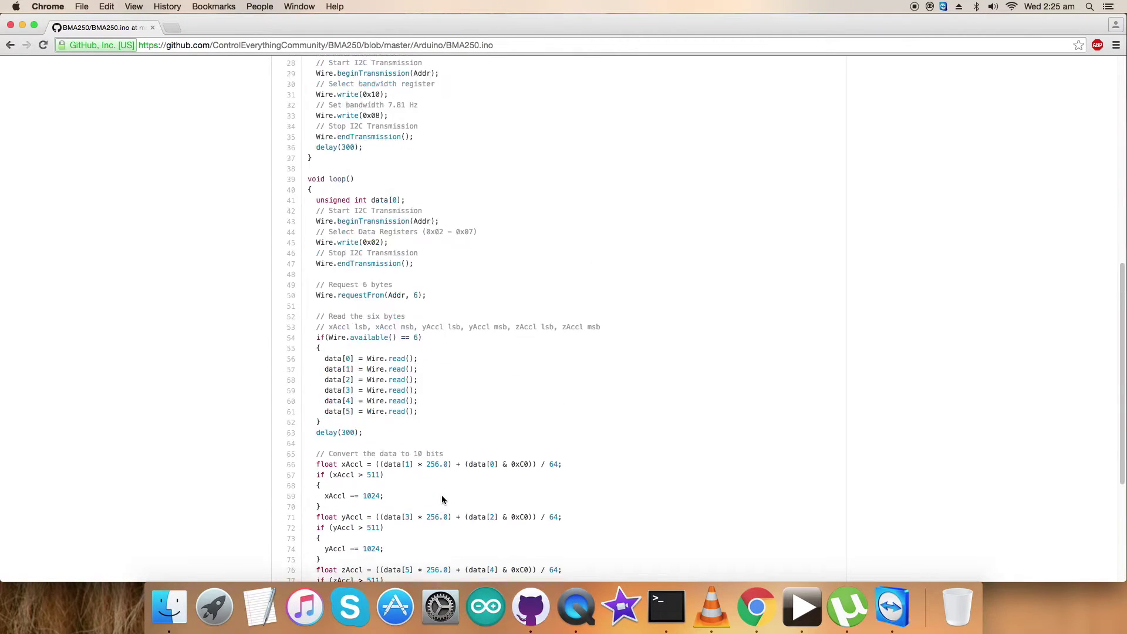
scroll(441, 499, "up", 5)
scroll(441, 499, "up", 3)
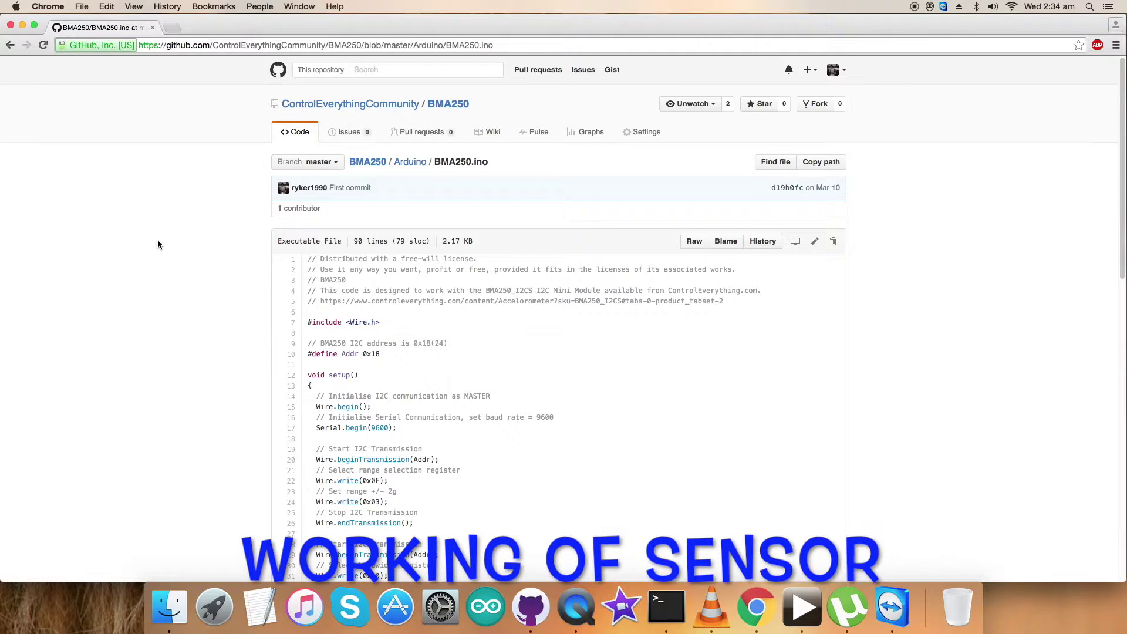
Copy all 89 lines of BMA250.ino and launch Arduino.
left_click(308, 262)
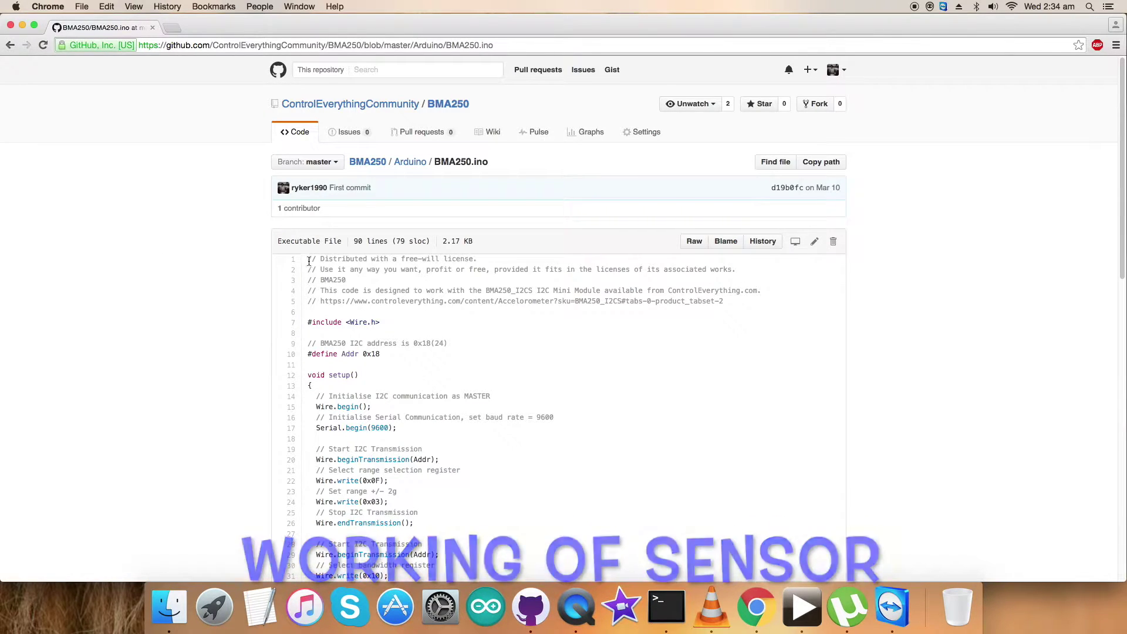
left_click_drag(307, 262, 346, 601)
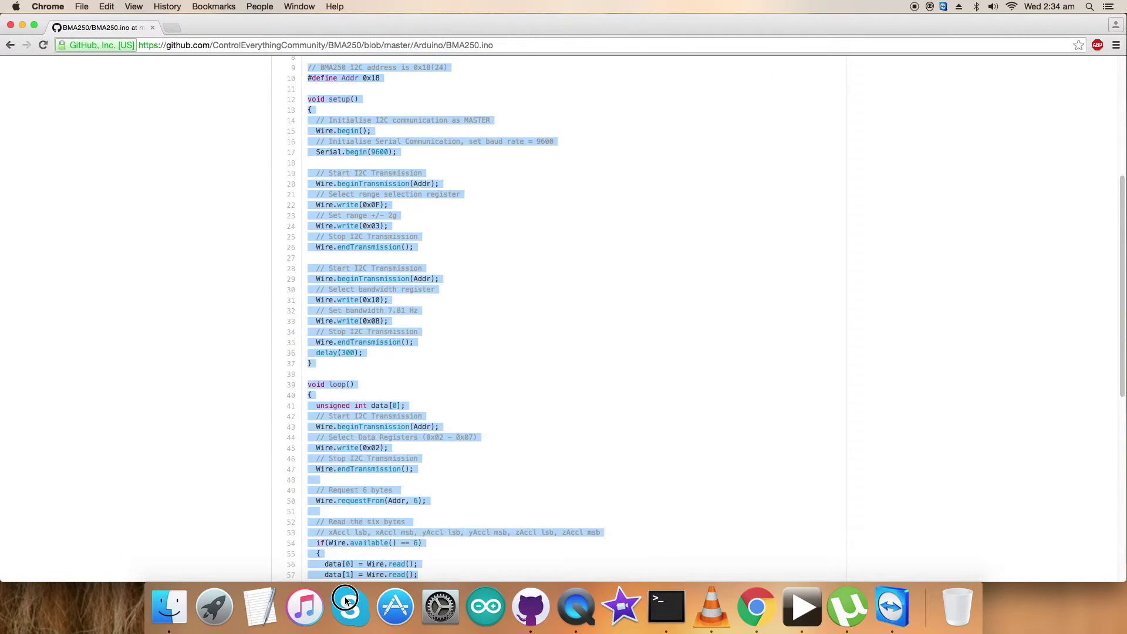
left_click_drag(345, 601, 315, 484)
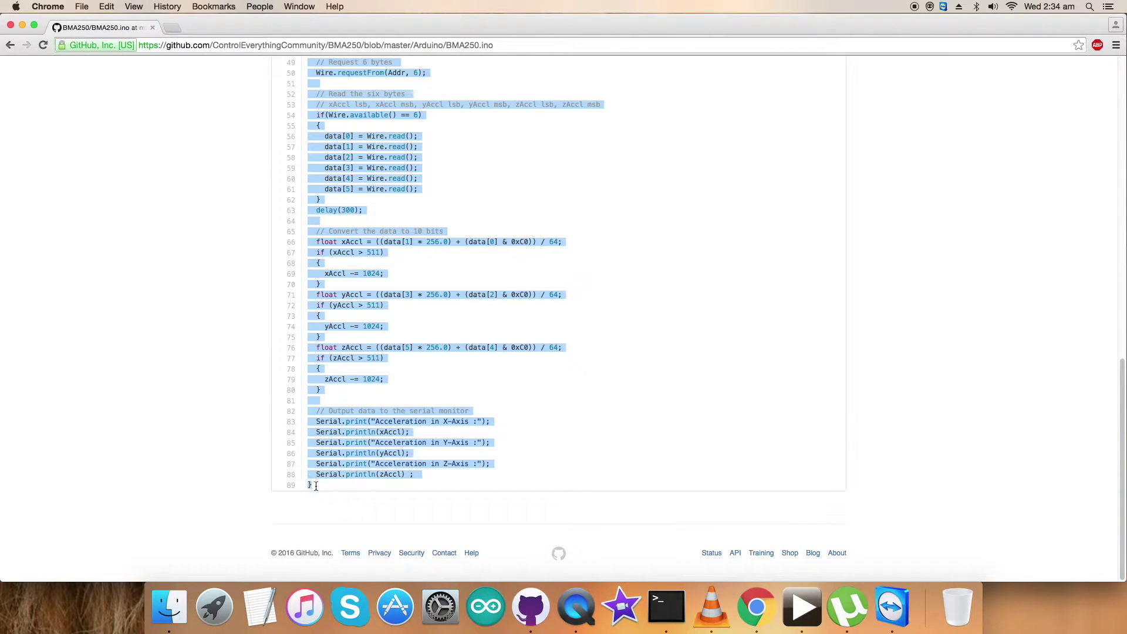
key("super+c")
left_click(486, 606)
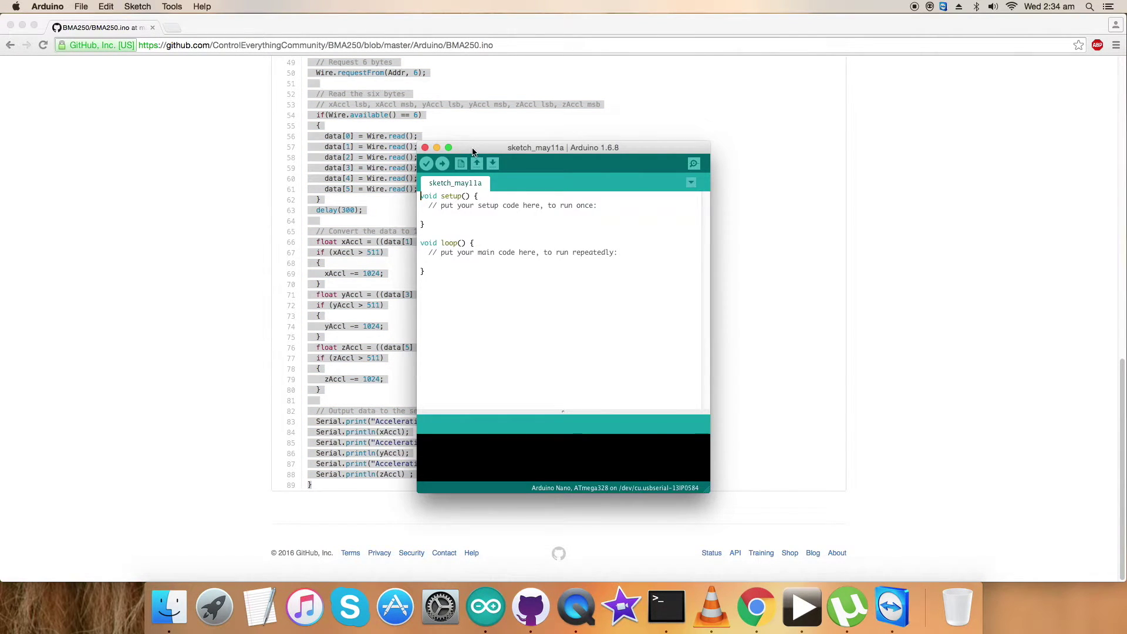
Maximize Arduino, paste the BMA250 code over the default sketch, and save it as BMA250.
double_click(472, 151)
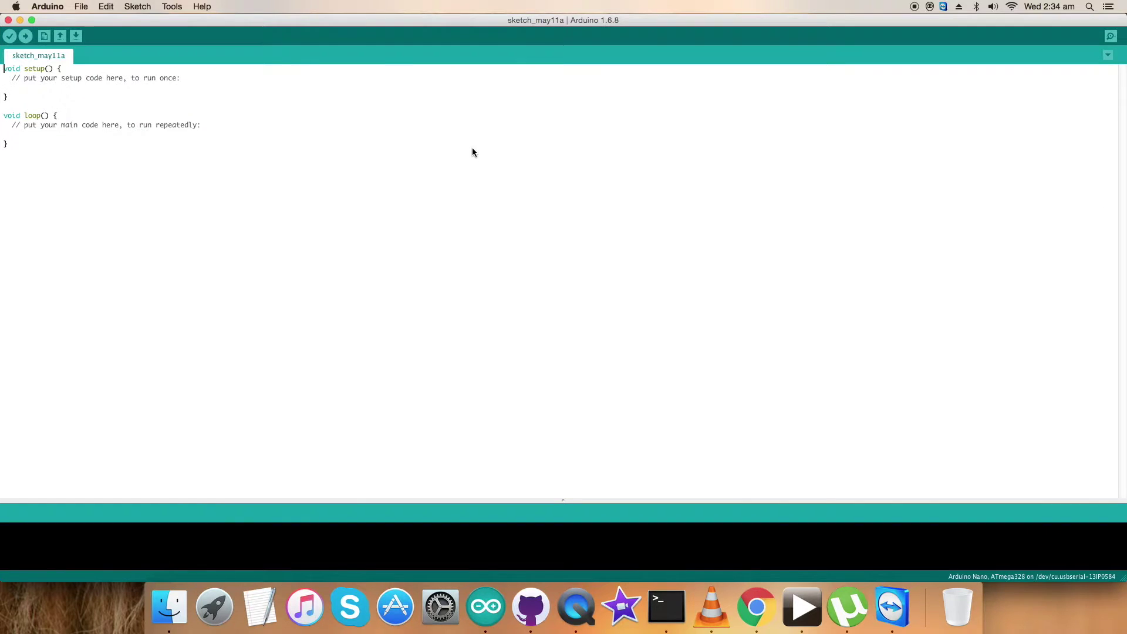
key("cmd+a")
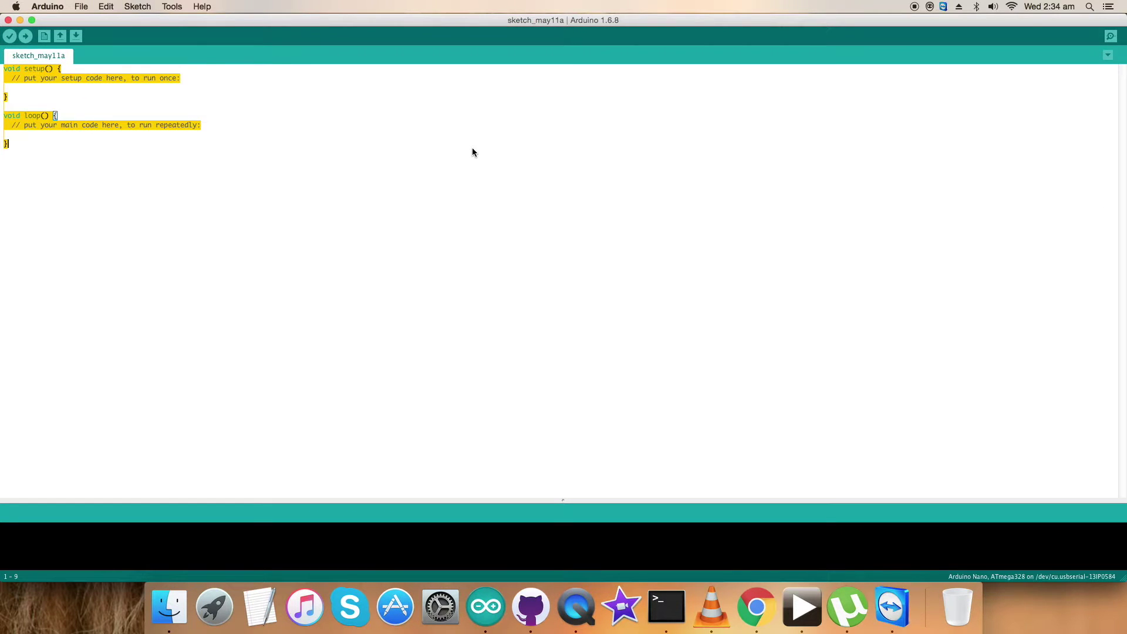
key("super+v")
key("super+s")
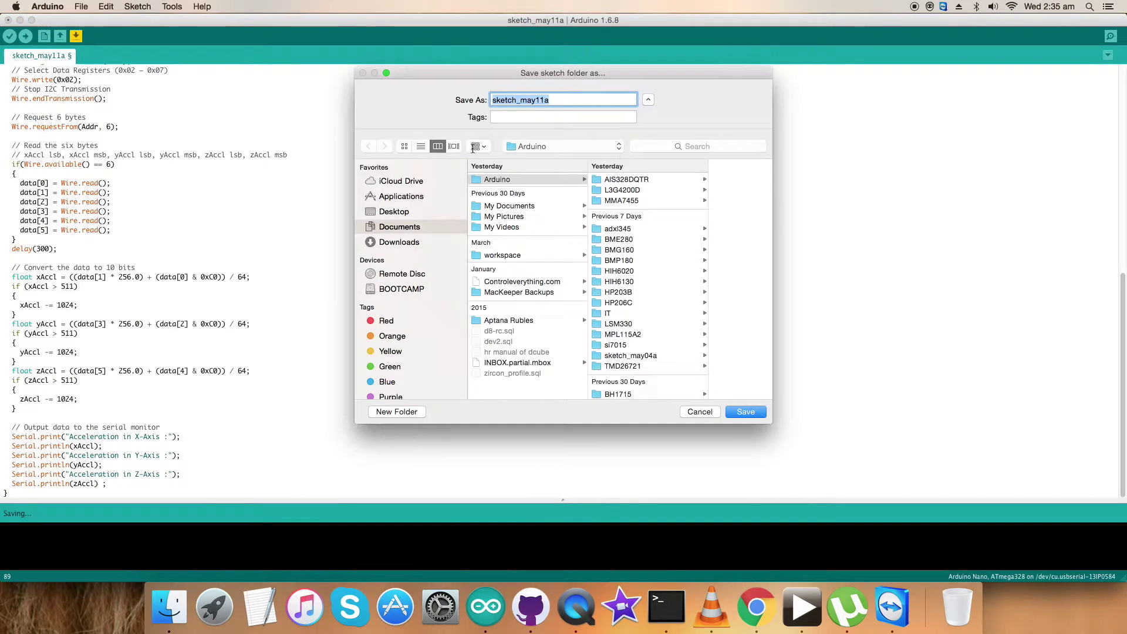
type("BMA250")
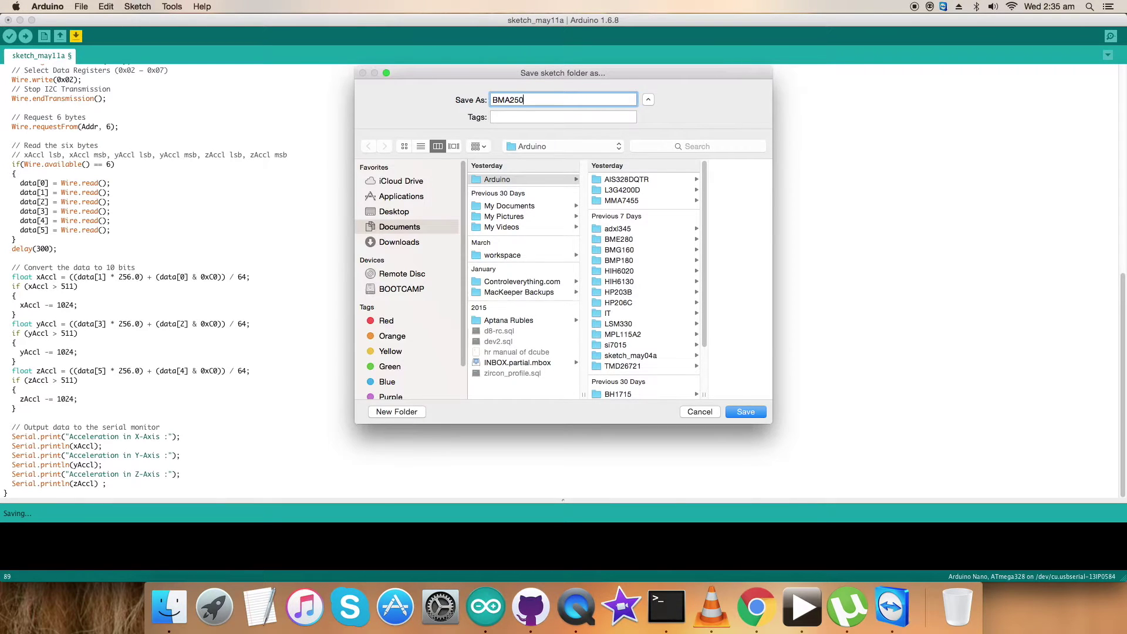
key("Return")
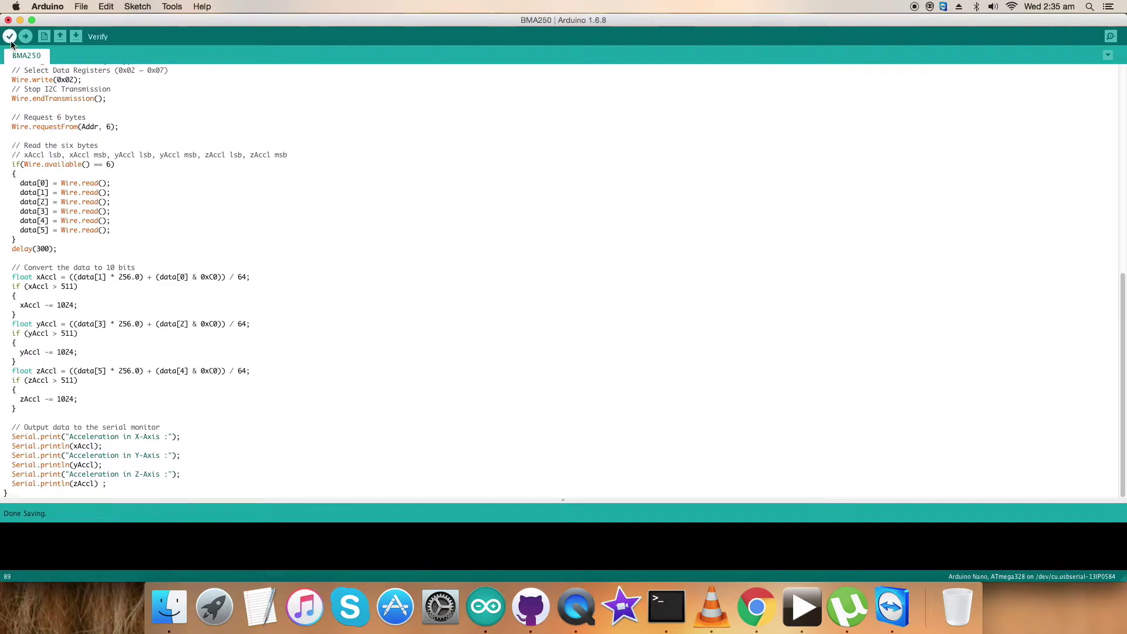
Verify and upload the sketch, then open the Serial Monitor for X/Y/Z readings.
left_click(10, 36)
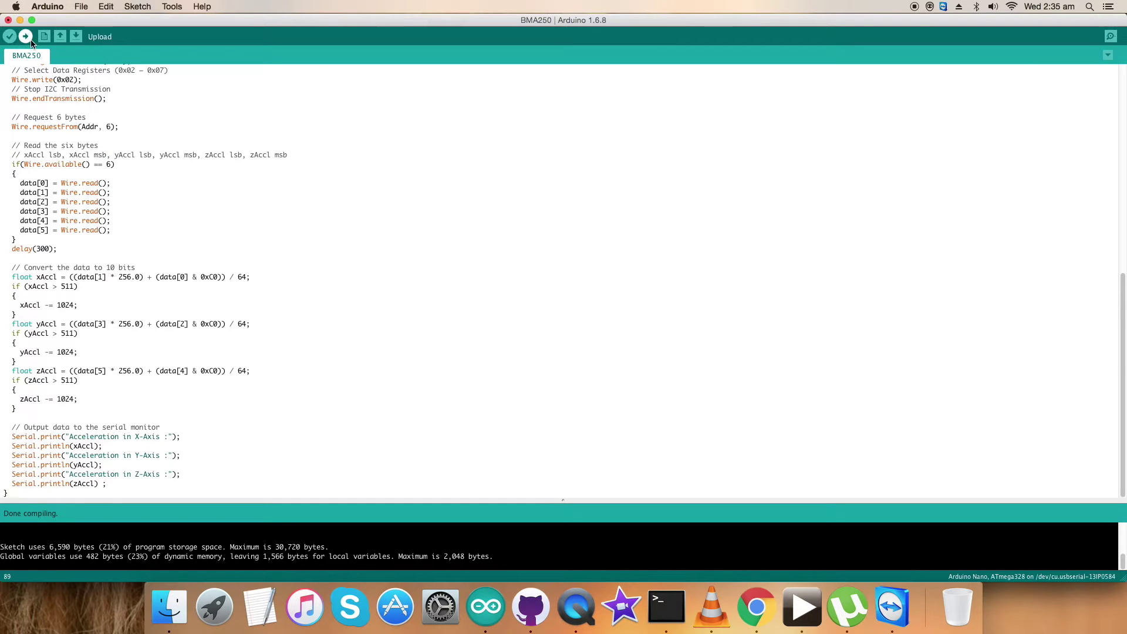
left_click(25, 36)
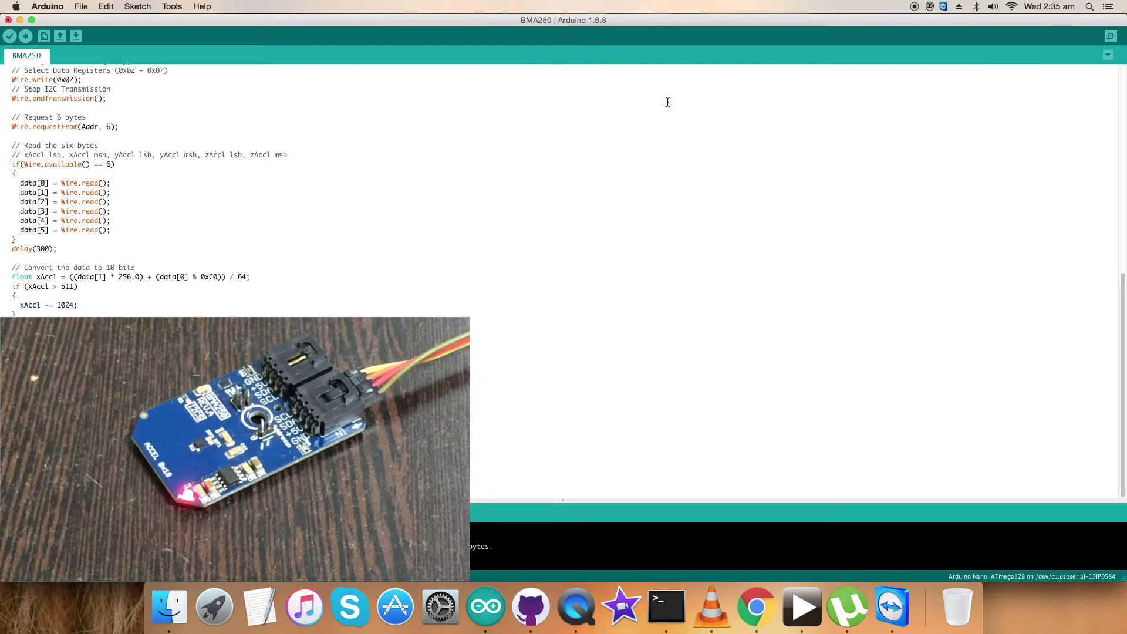
left_click(1110, 36)
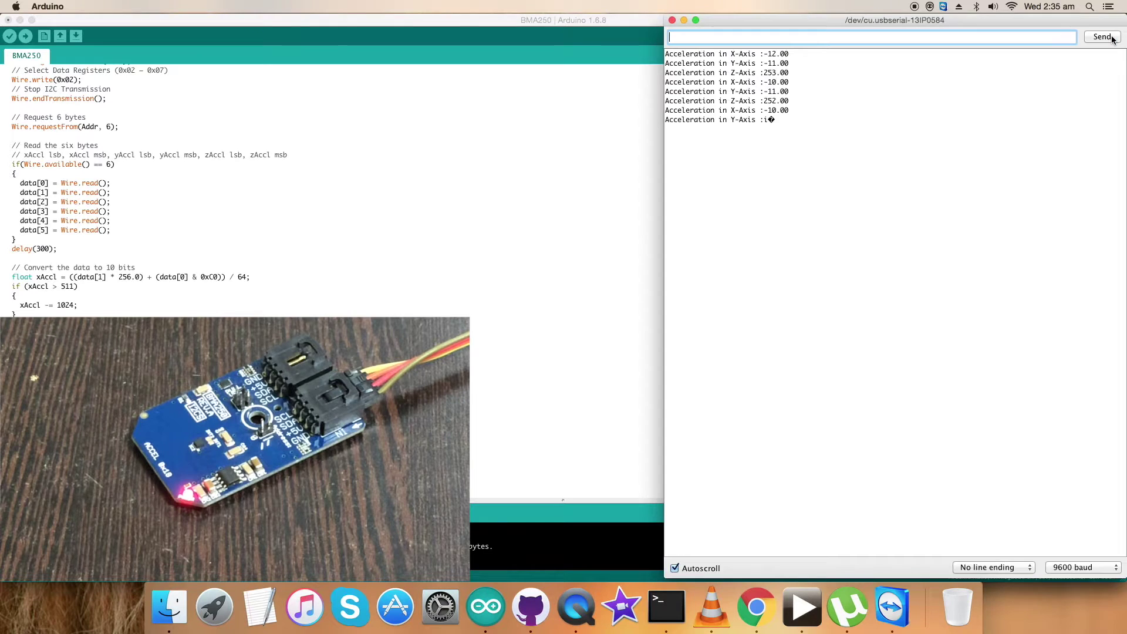